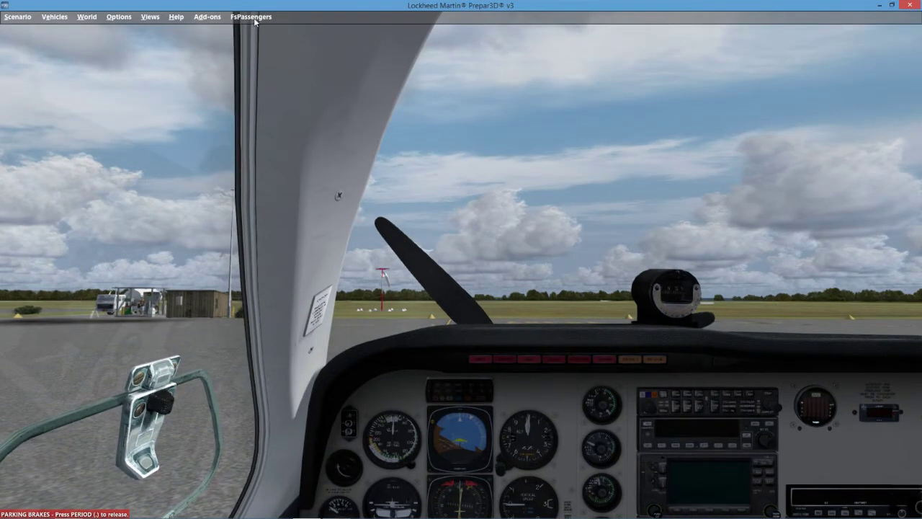
# Open the FsPassengers General Setup dialog.
pyautogui.click(255, 19)
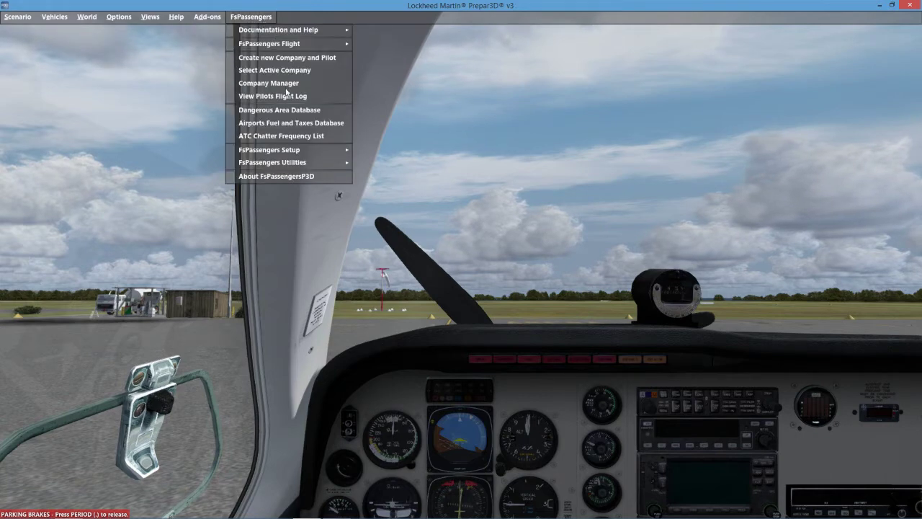
pyautogui.moveTo(294, 154)
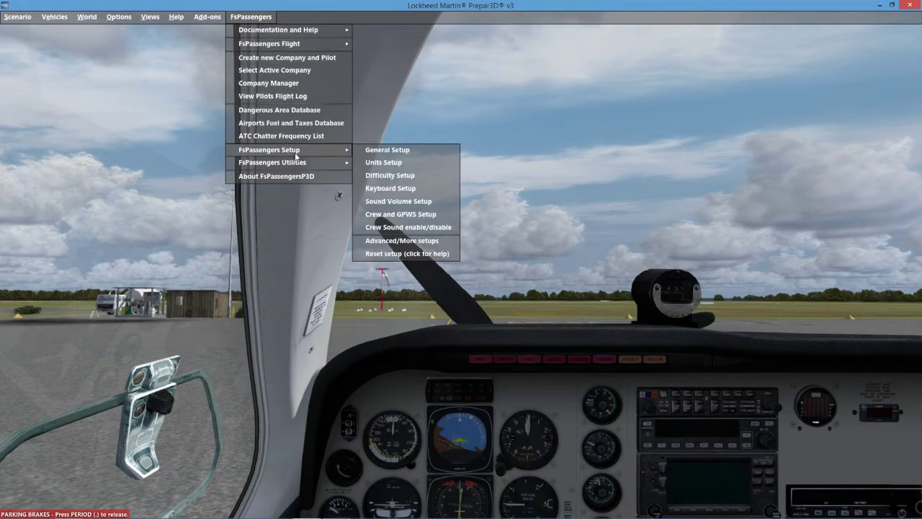
pyautogui.click(384, 152)
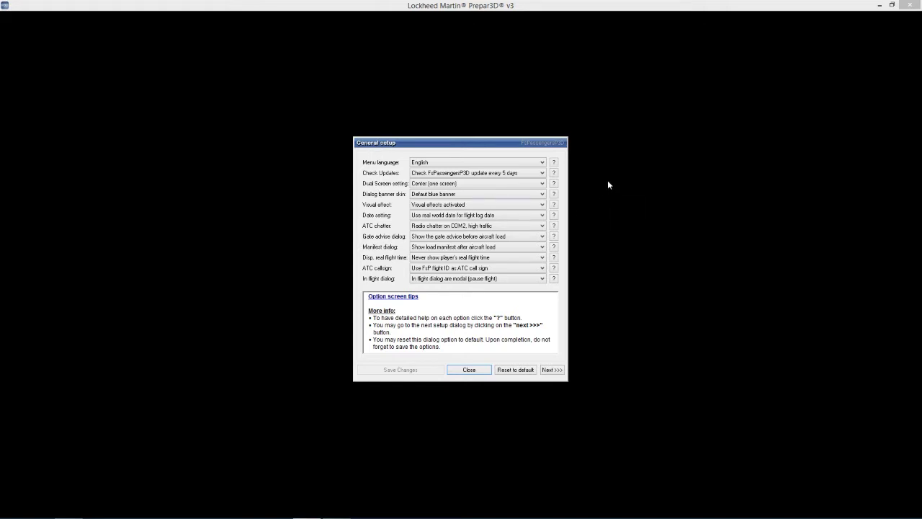
# Read the help for the update check, visual effect and gate advice options, and view the real flight time display choices.
pyautogui.click(554, 173)
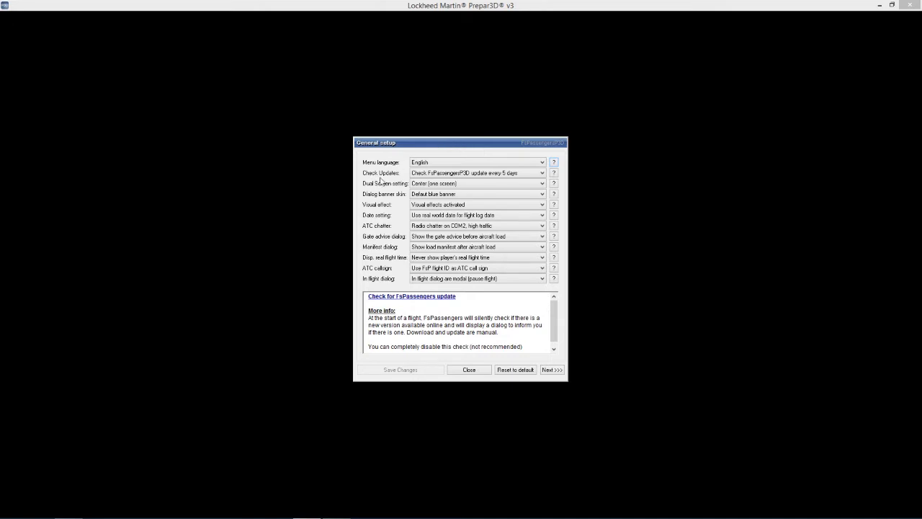
pyautogui.click(554, 205)
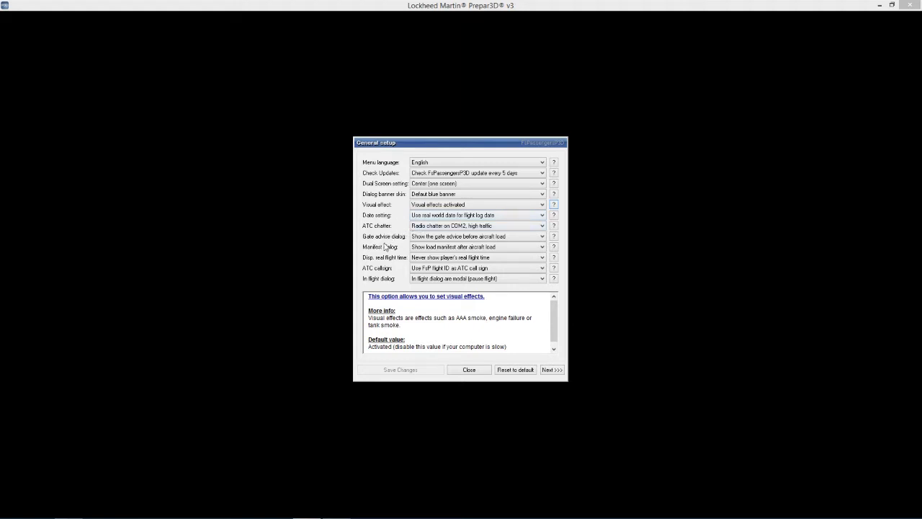
pyautogui.click(554, 238)
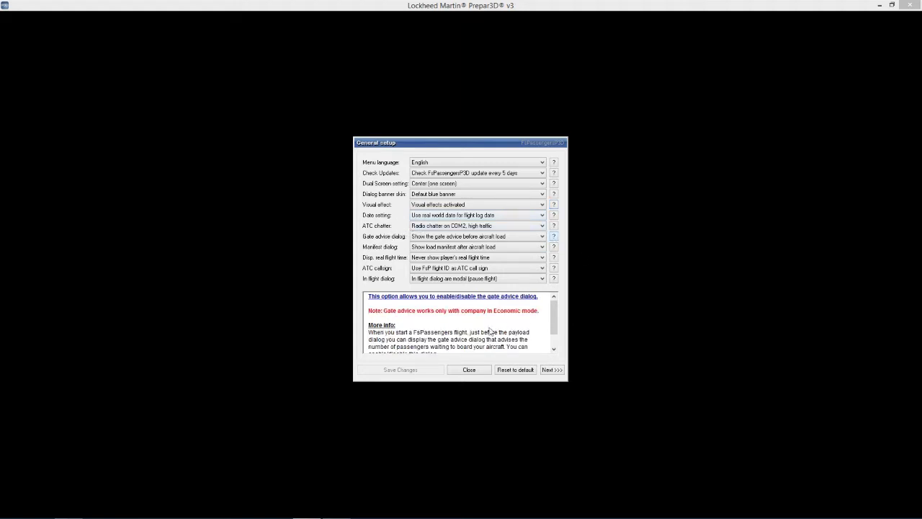
pyautogui.moveTo(556, 317); pyautogui.dragTo(551, 326)
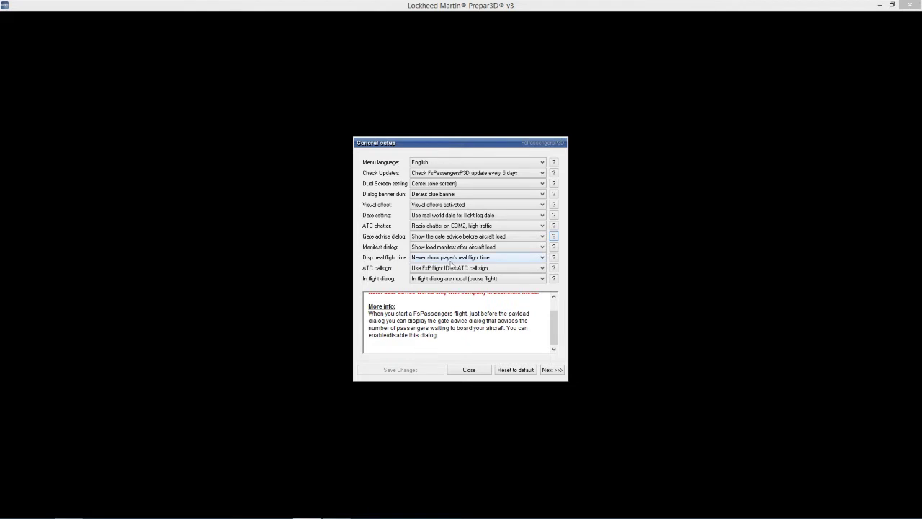
pyautogui.click(541, 260)
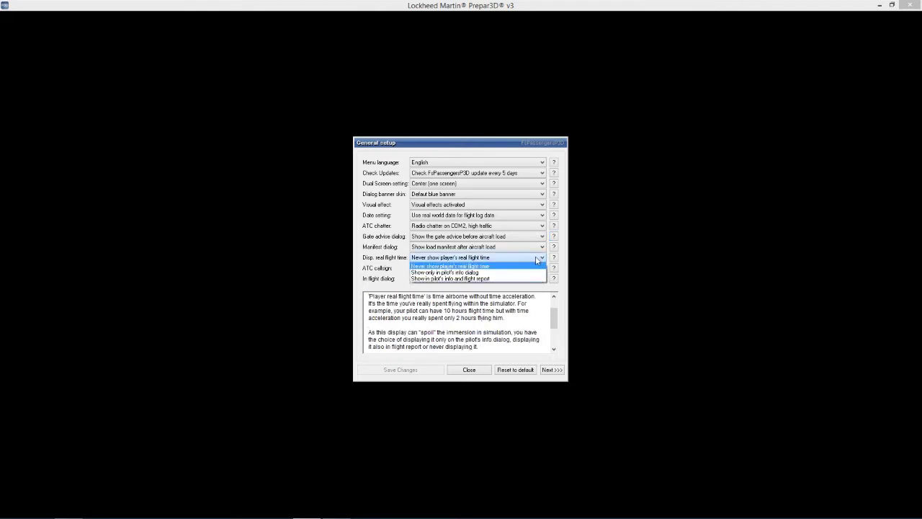
pyautogui.click(390, 260)
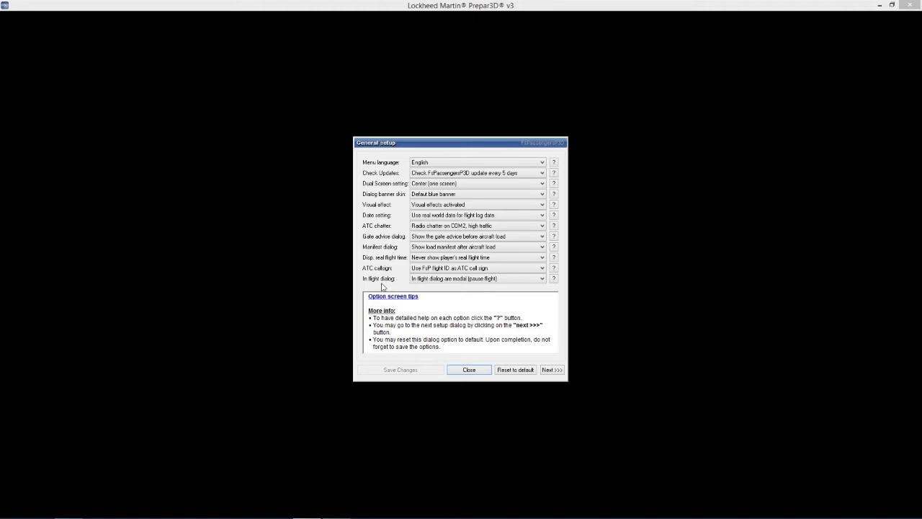
# In the unit setup, set the currency to Australian Dollars and display prices in 2016 value.
pyautogui.click(552, 369)
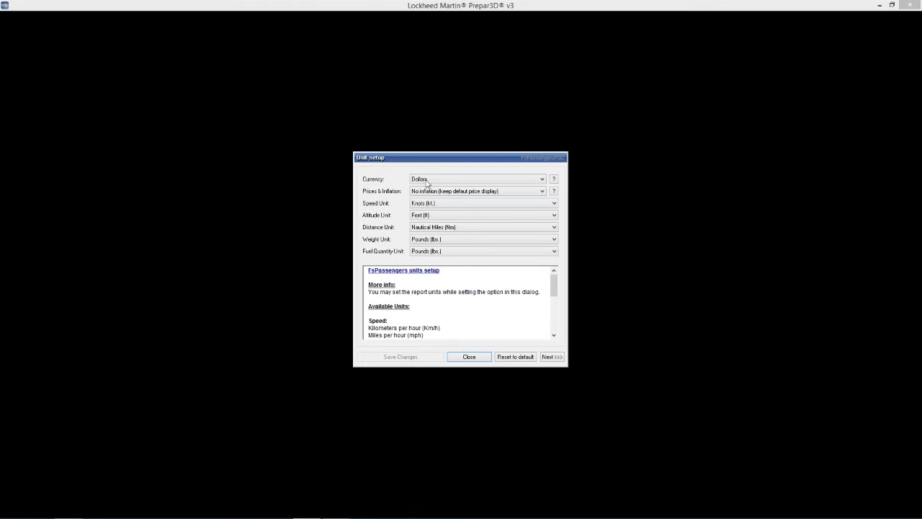
pyautogui.click(535, 182)
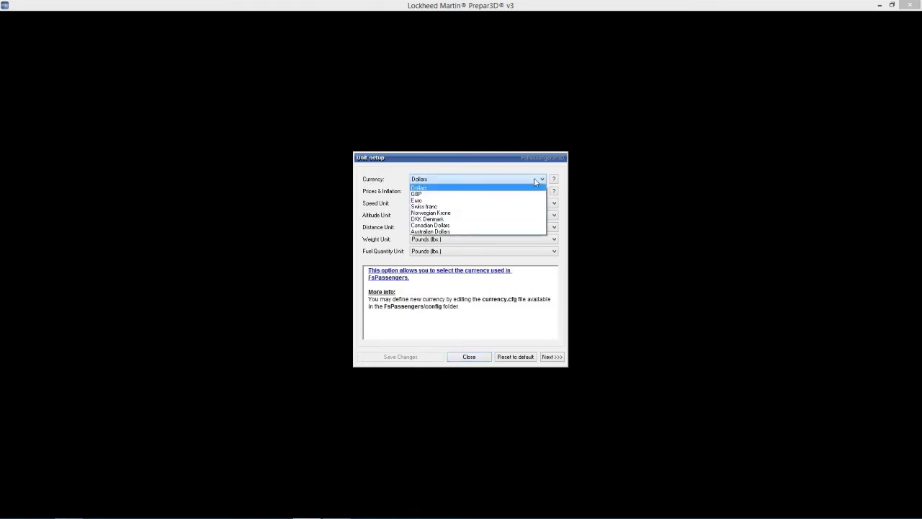
pyautogui.click(496, 232)
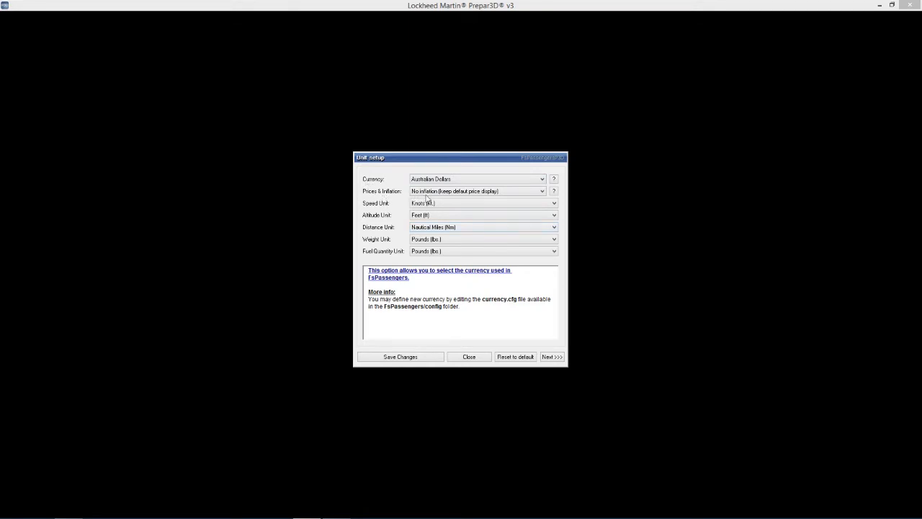
pyautogui.click(542, 191)
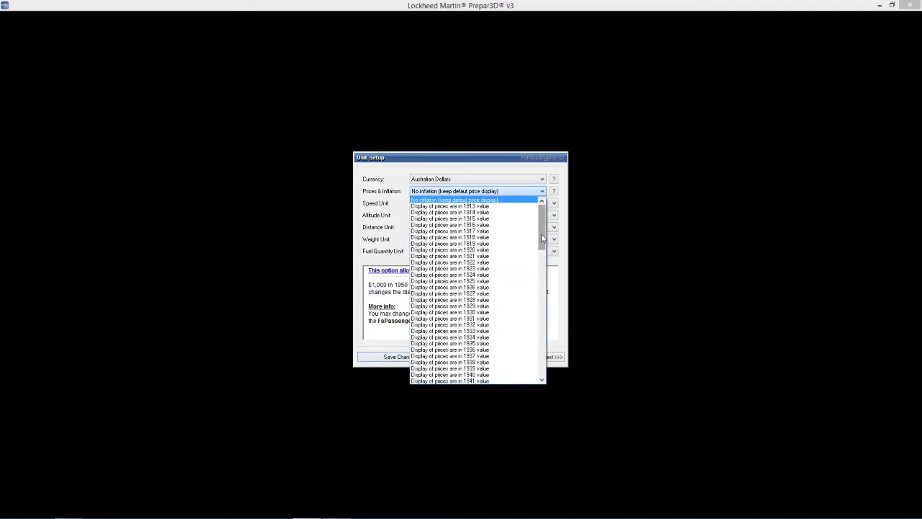
pyautogui.moveTo(541, 234); pyautogui.dragTo(549, 353)
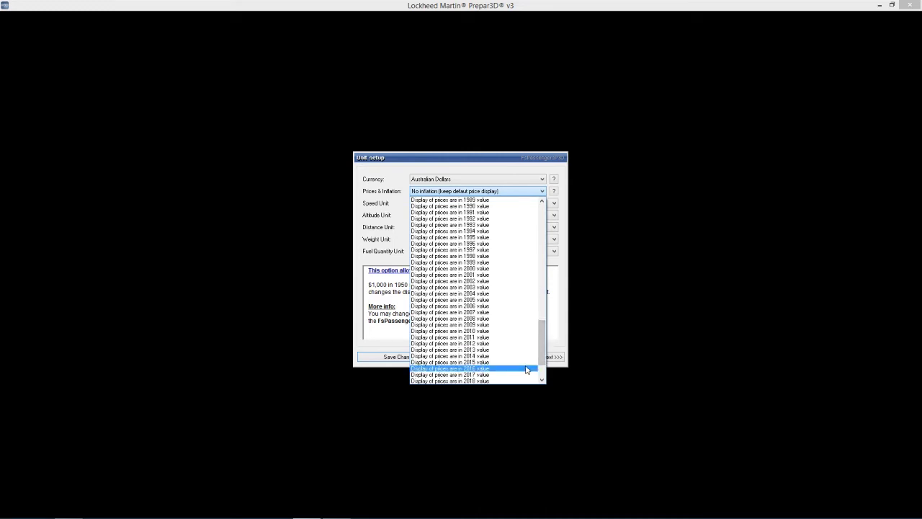
pyautogui.click(530, 368)
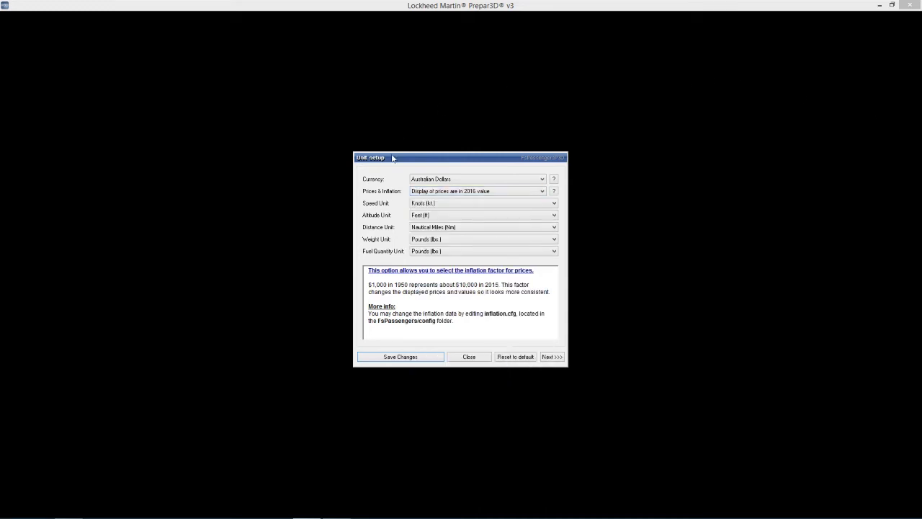
# Set the speed unit to Knots (kt.) and save the unit setup changes.
pyautogui.click(518, 205)
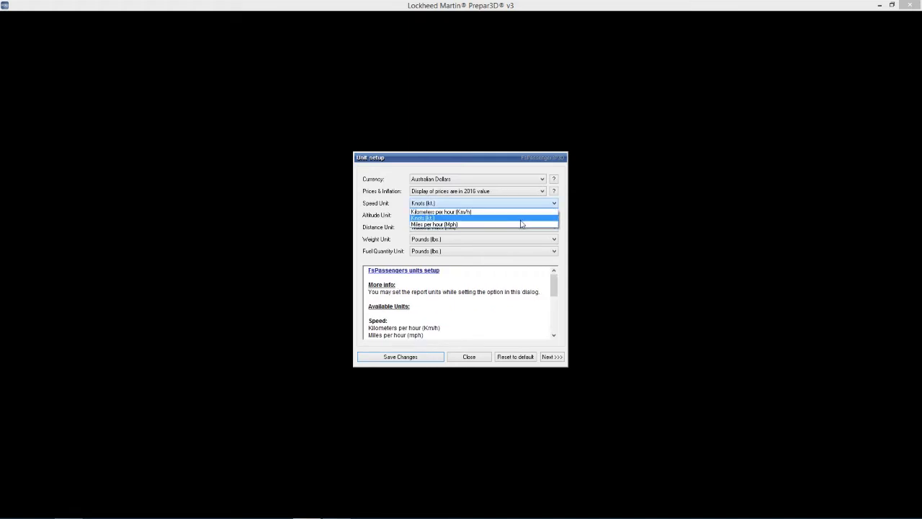
pyautogui.click(517, 218)
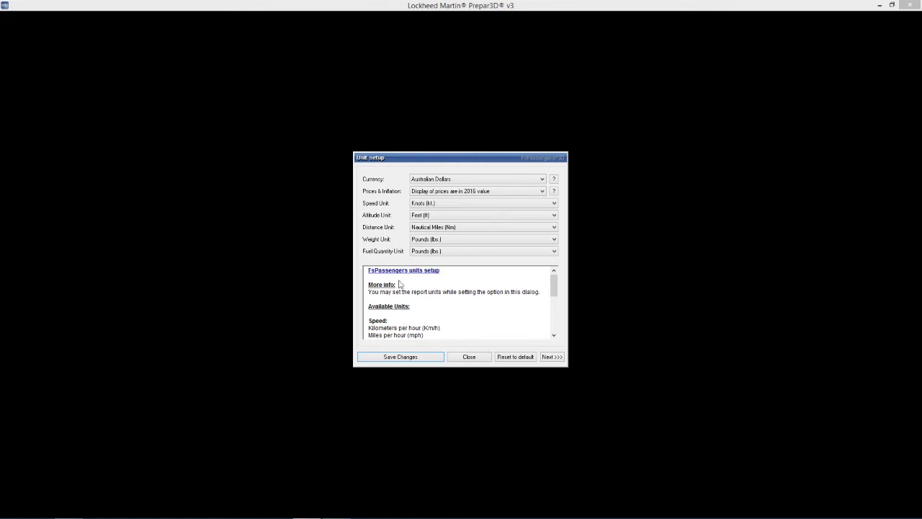
pyautogui.click(559, 358)
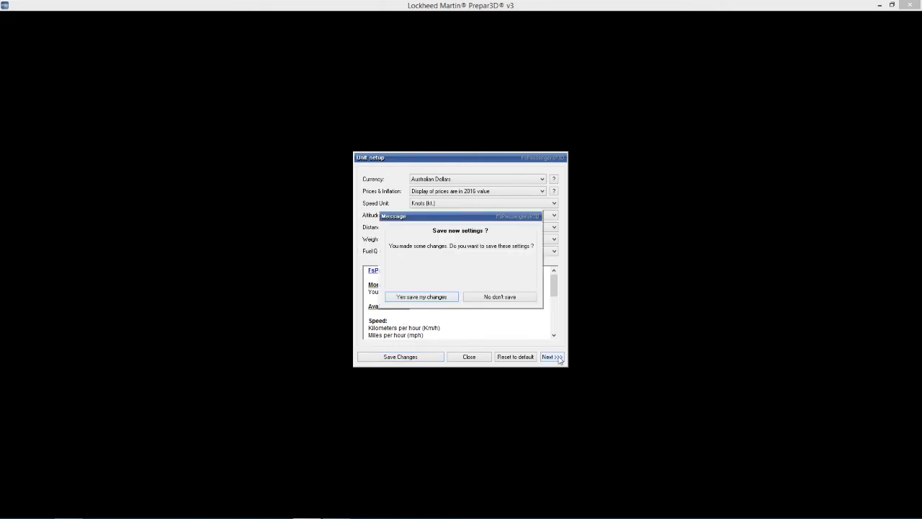
pyautogui.click(414, 298)
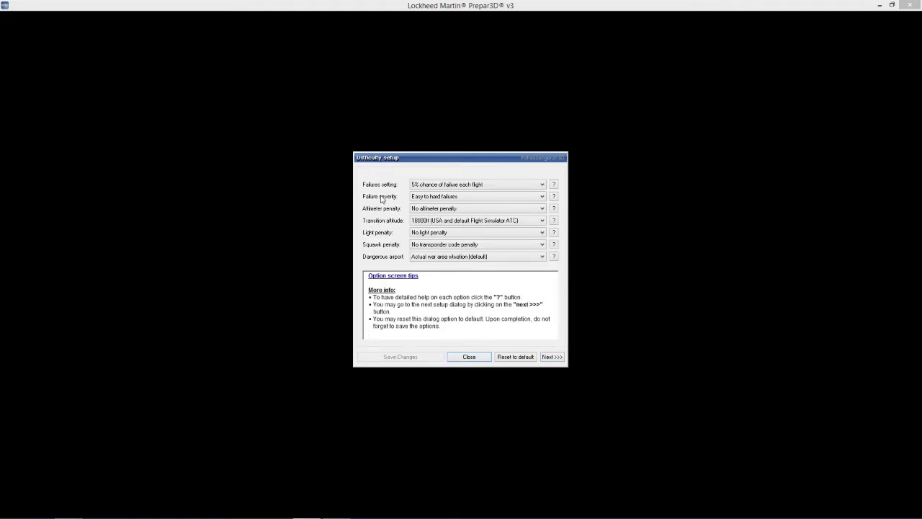
# Set the failures setting to a 3% chance of failure each flight in the difficulty setup.
pyautogui.click(453, 186)
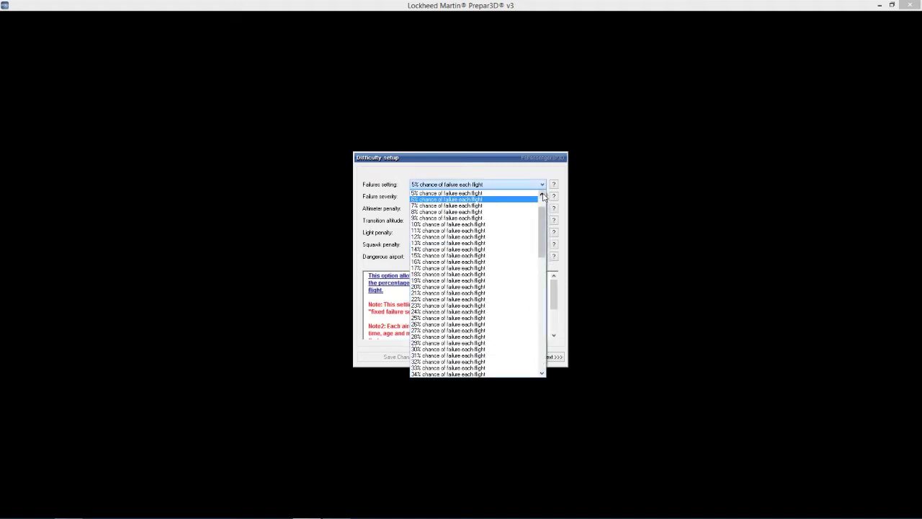
pyautogui.click(542, 193)
pyautogui.click(542, 193)
pyautogui.click(446, 193)
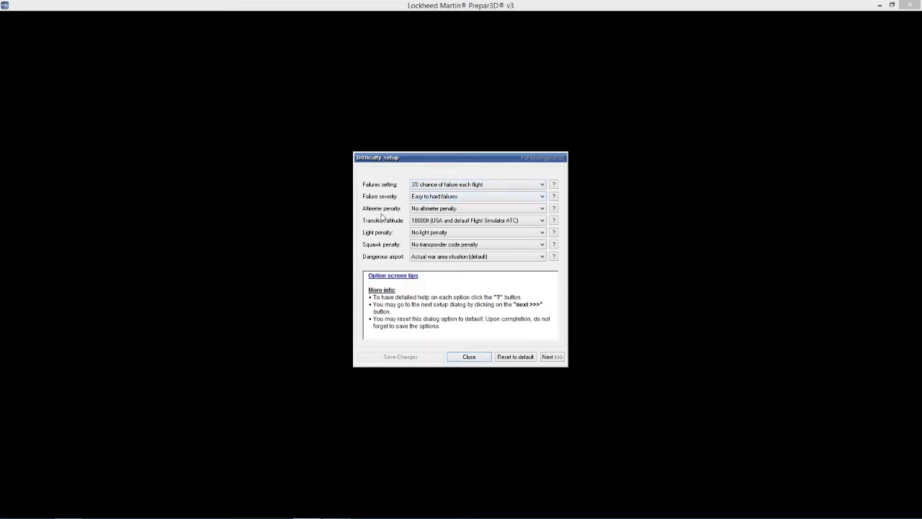
# Examine the altimeter penalty description and the available transition altitude choices.
pyautogui.click(467, 210)
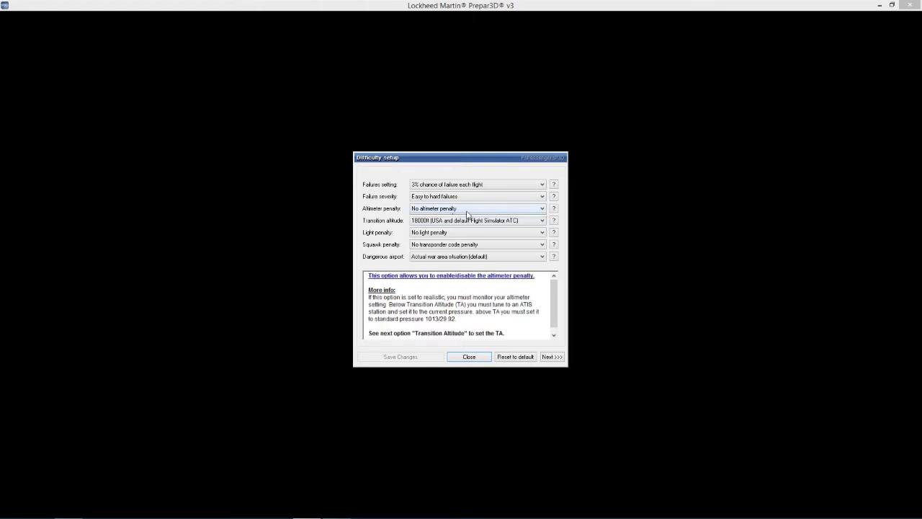
pyautogui.click(561, 213)
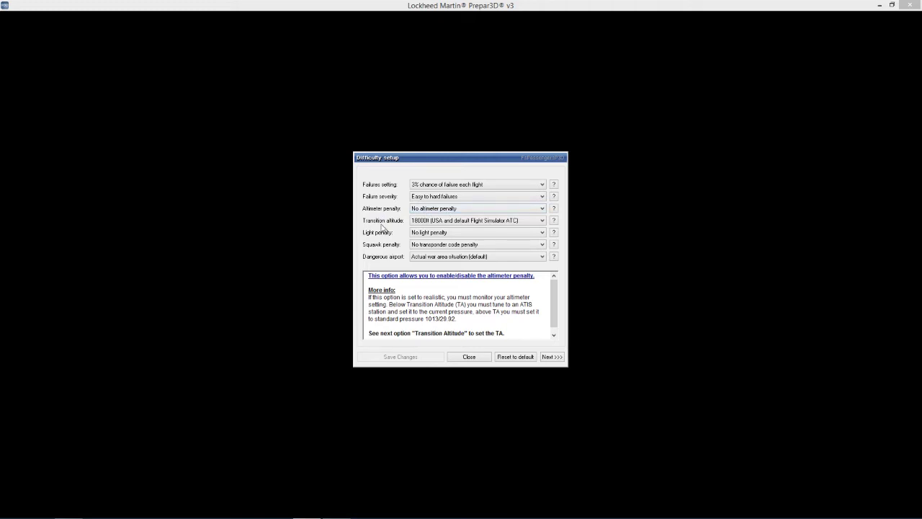
pyautogui.click(540, 222)
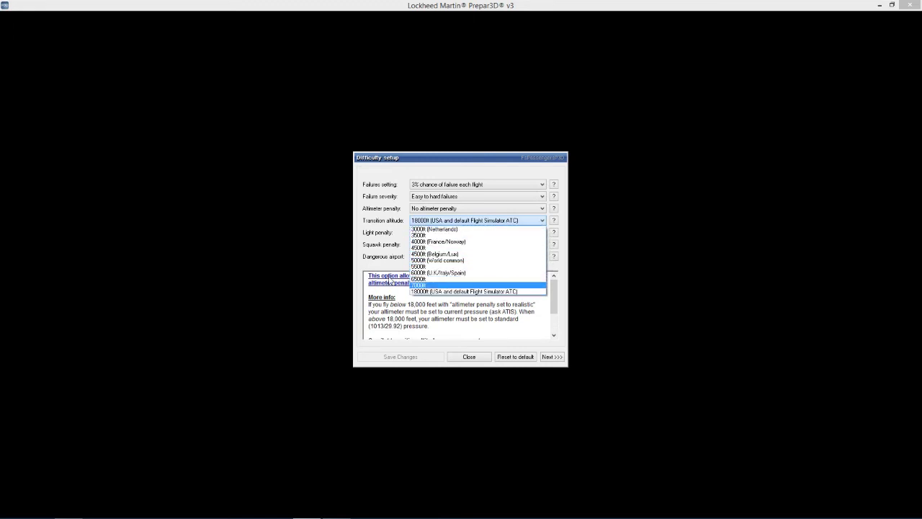
pyautogui.click(372, 227)
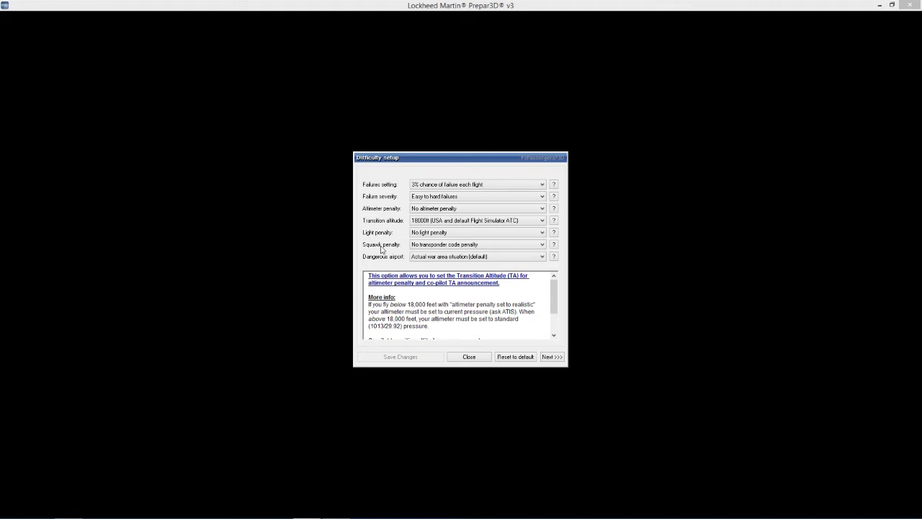
# Try the realistic transponder code penalty for the squawk option and revert to no transponder code penalty.
pyautogui.click(474, 250)
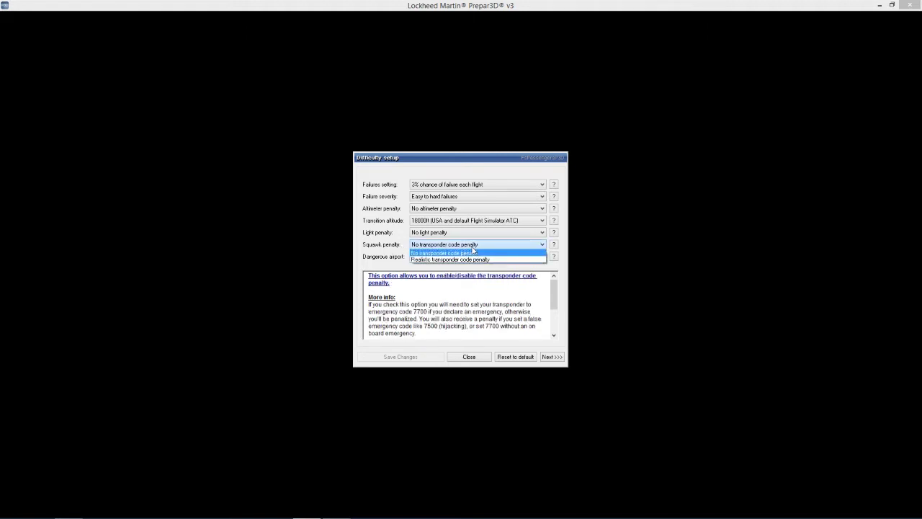
pyautogui.click(480, 260)
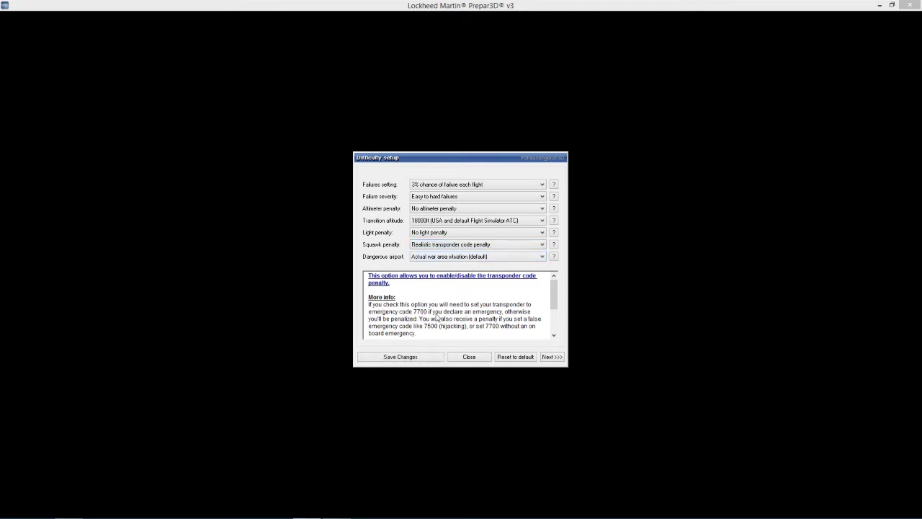
pyautogui.click(421, 247)
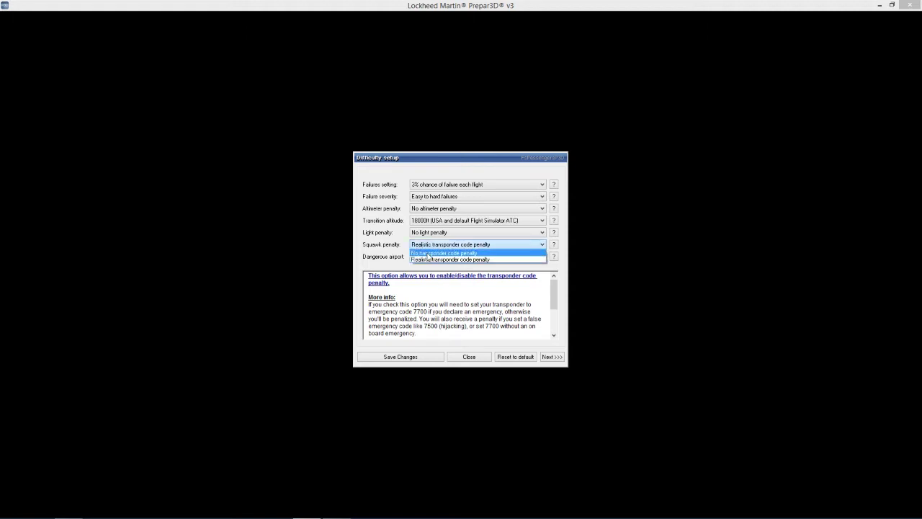
pyautogui.click(429, 253)
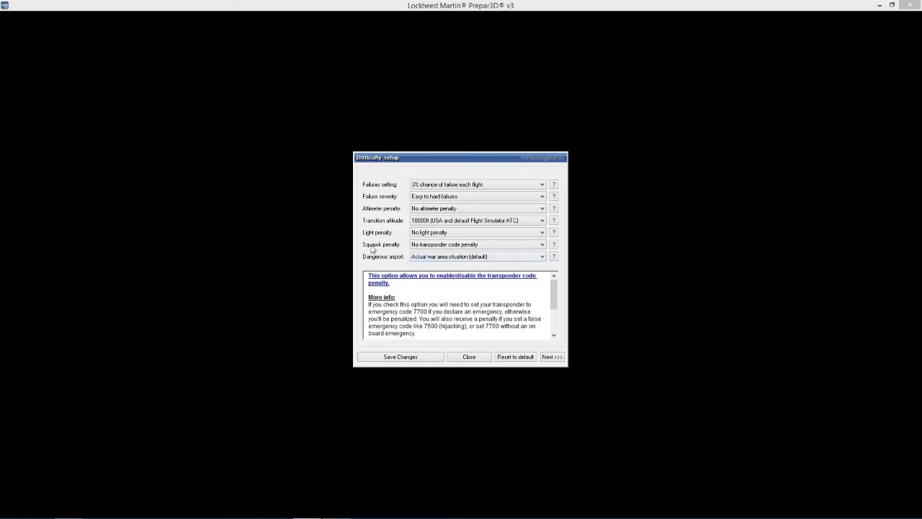
# Choose the default actual war area situation for dangerous airports and save the difficulty changes.
pyautogui.click(452, 258)
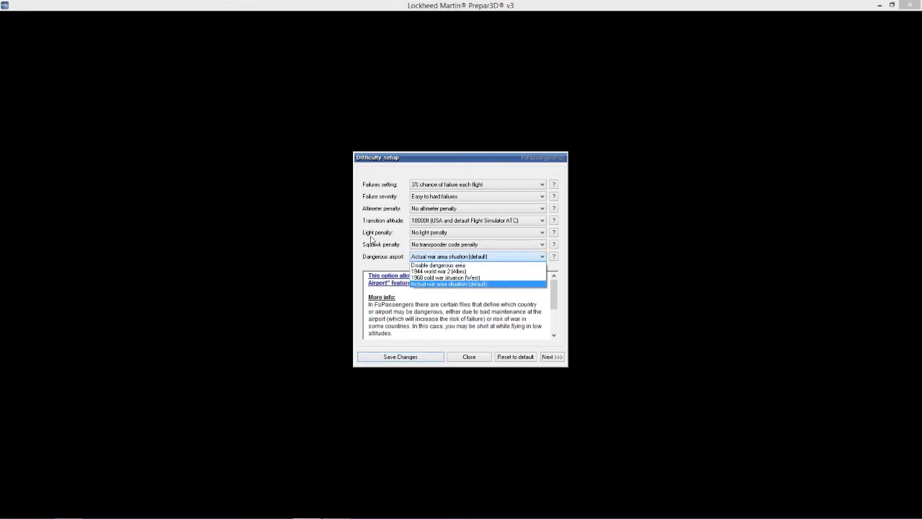
pyautogui.click(447, 284)
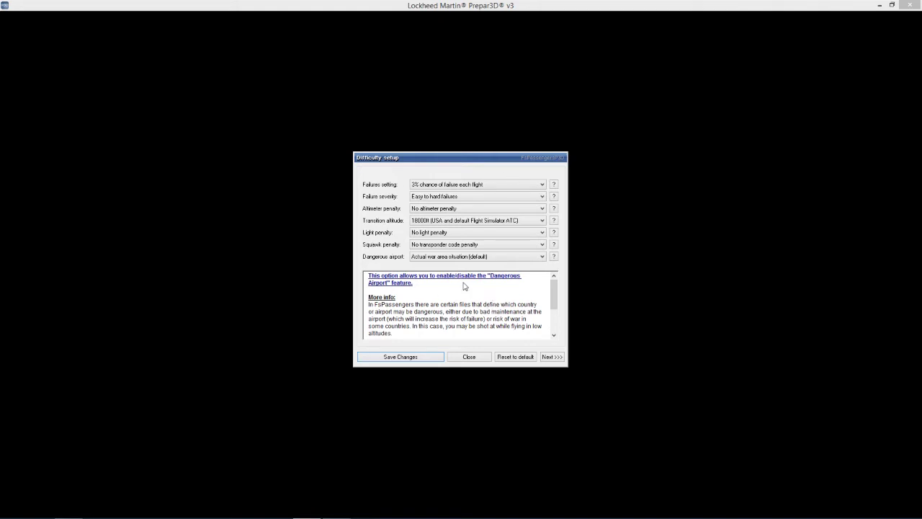
pyautogui.click(550, 356)
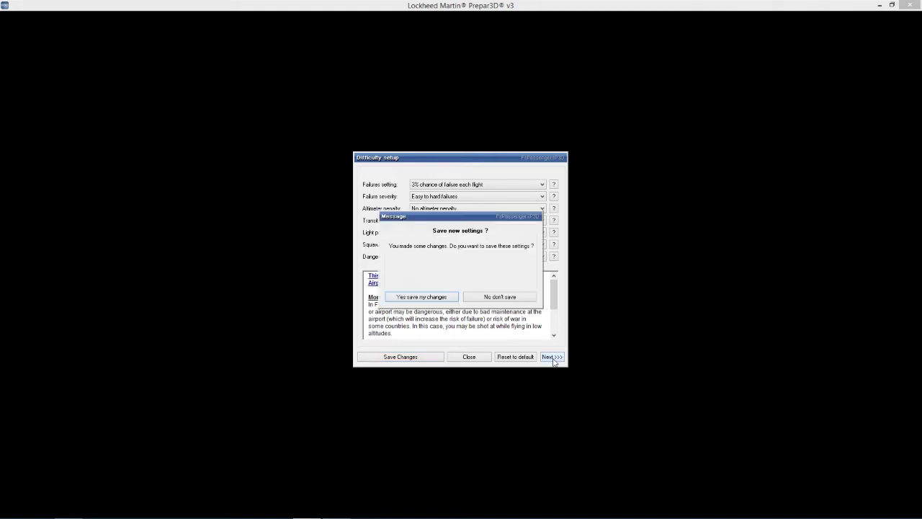
pyautogui.click(441, 298)
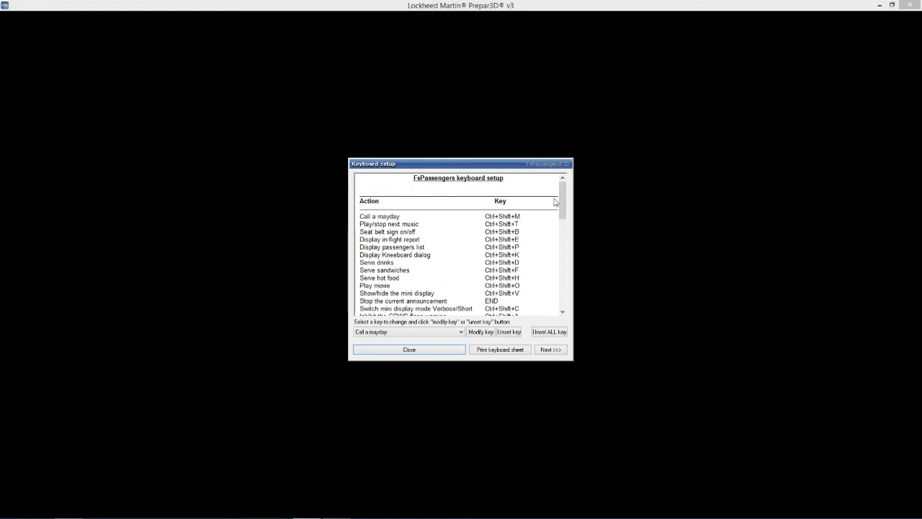
# Review the FsPassengers keyboard assignments and sound volumes, and proceed to the Crew and GPWS setup.
pyautogui.moveTo(567, 204)
pyautogui.mouseDown()
pyautogui.moveTo(562, 211)
pyautogui.moveTo(562, 203)
pyautogui.mouseUp()
pyautogui.moveTo(563, 209); pyautogui.dragTo(560, 189)
pyautogui.click(552, 351)
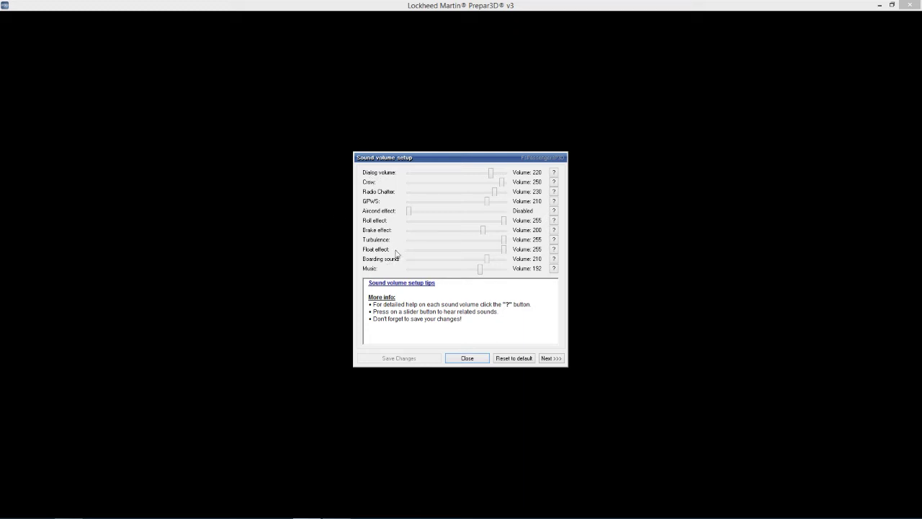
pyautogui.click(555, 358)
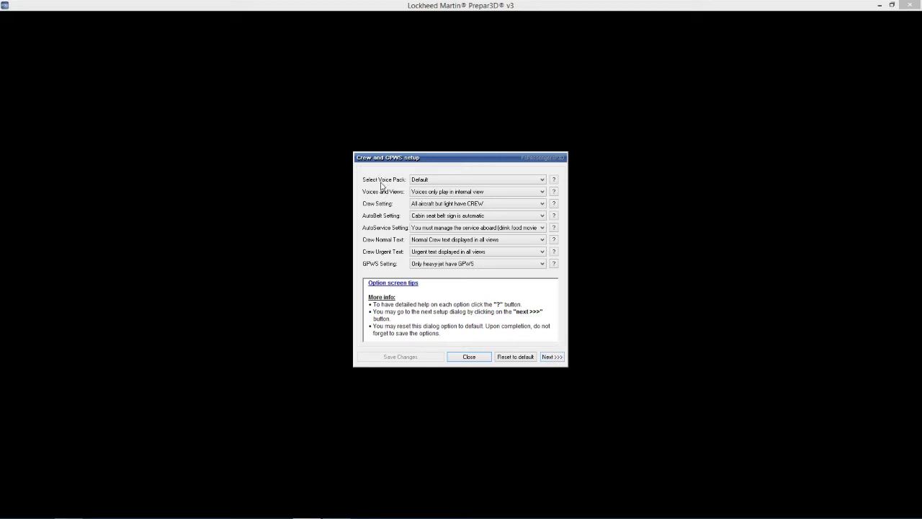
# Look through the available crew voice packs, trying English_BradAndAdrienne and reverting to Default.
pyautogui.click(468, 182)
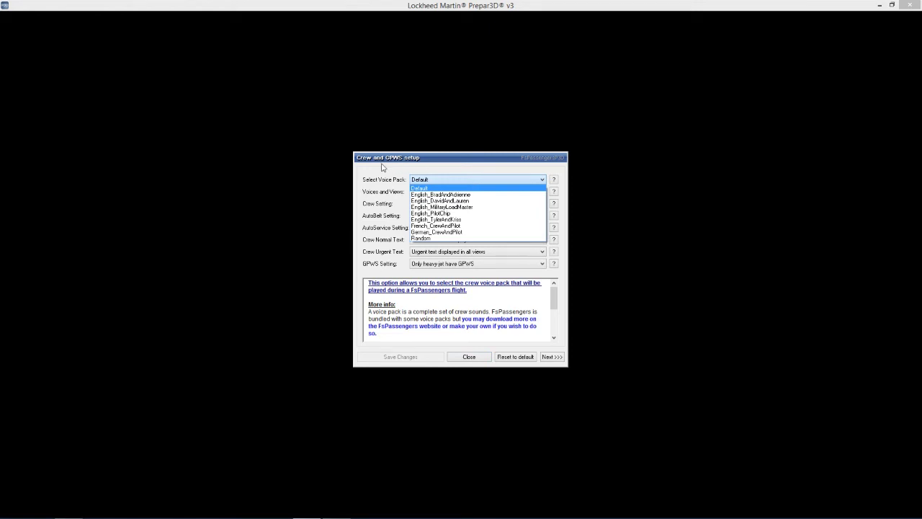
pyautogui.click(367, 186)
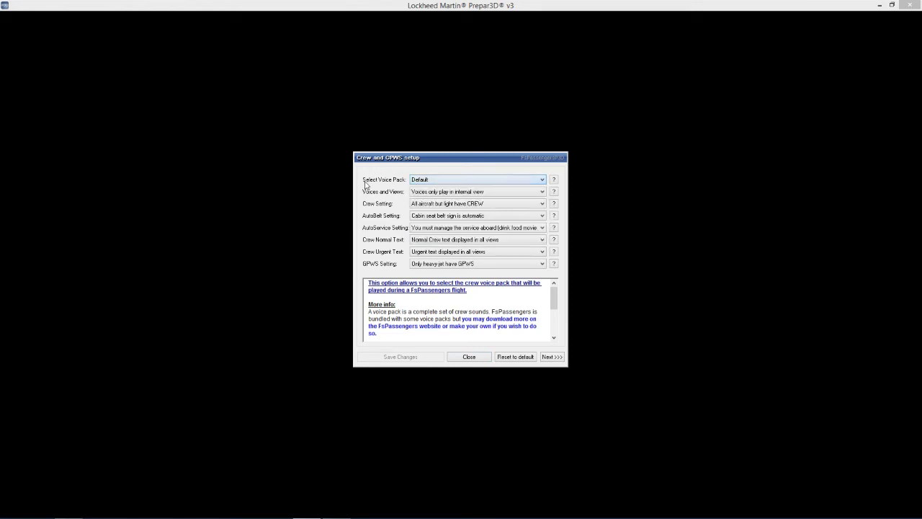
pyautogui.click(439, 184)
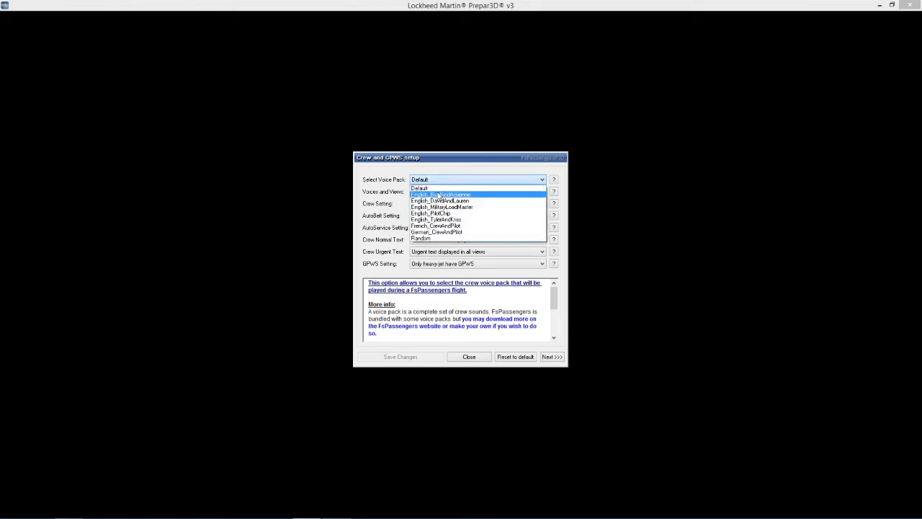
pyautogui.click(439, 195)
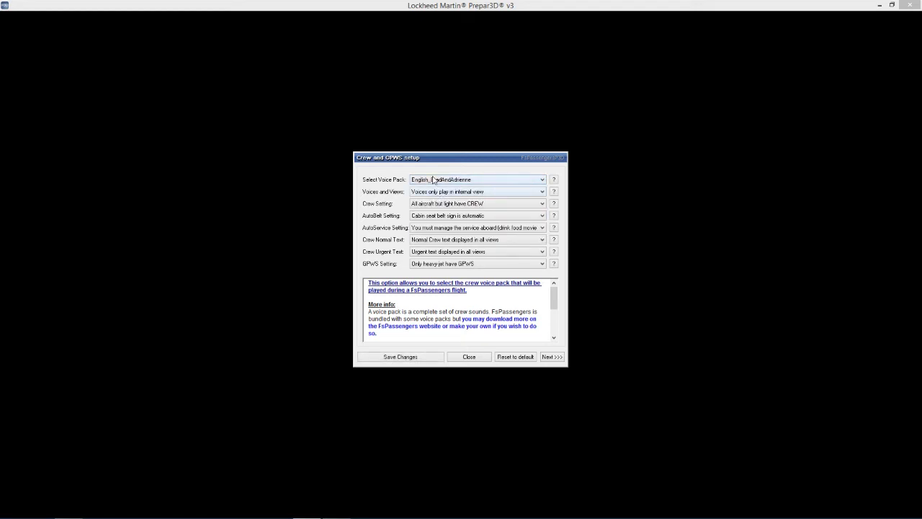
pyautogui.click(436, 182)
pyautogui.click(437, 188)
pyautogui.click(457, 181)
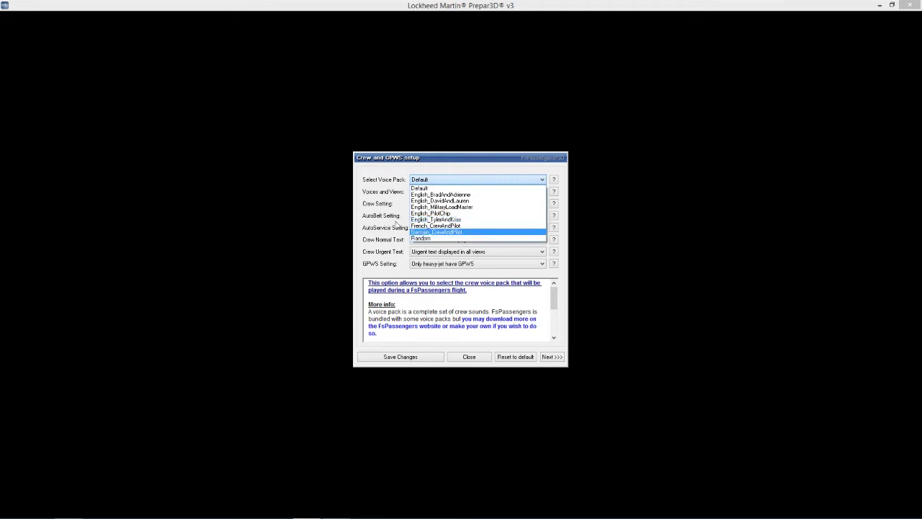
pyautogui.click(385, 189)
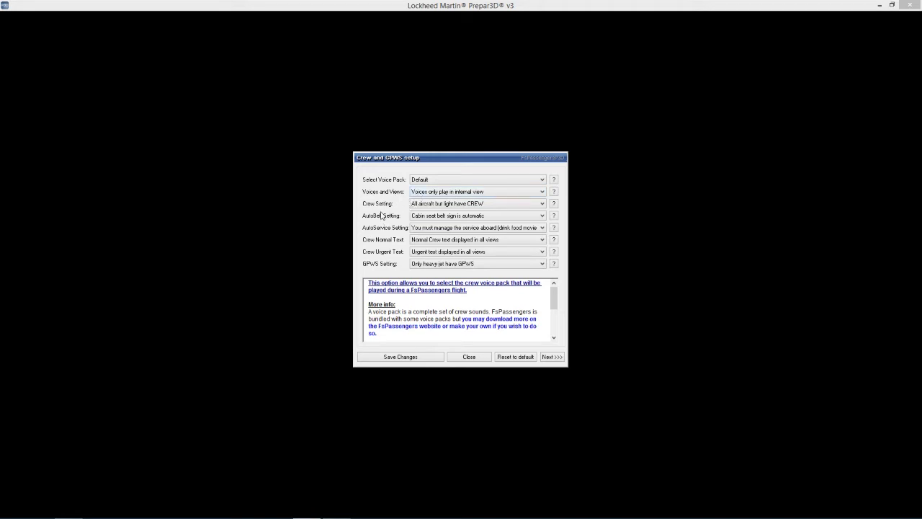
# Set all aircraft to have crew, and have both the cabin seat belt sign and the onboard service managed manually.
pyautogui.click(444, 204)
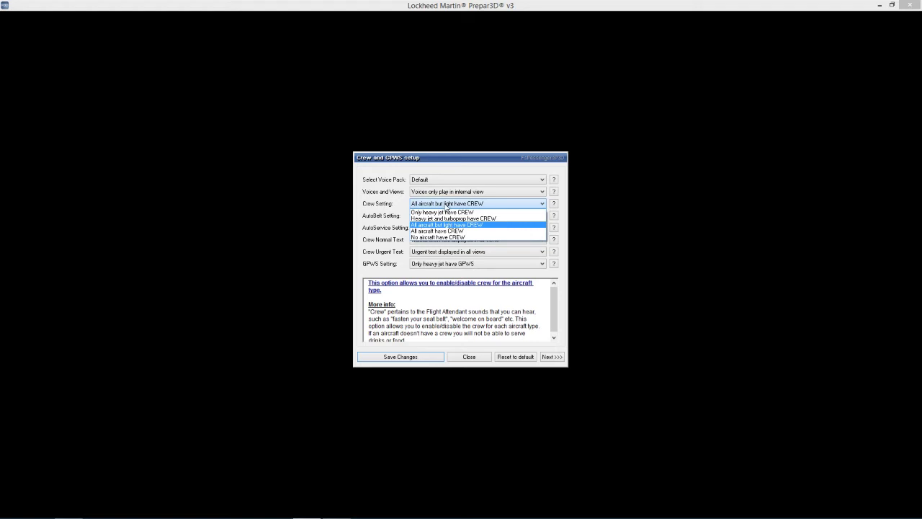
pyautogui.click(514, 231)
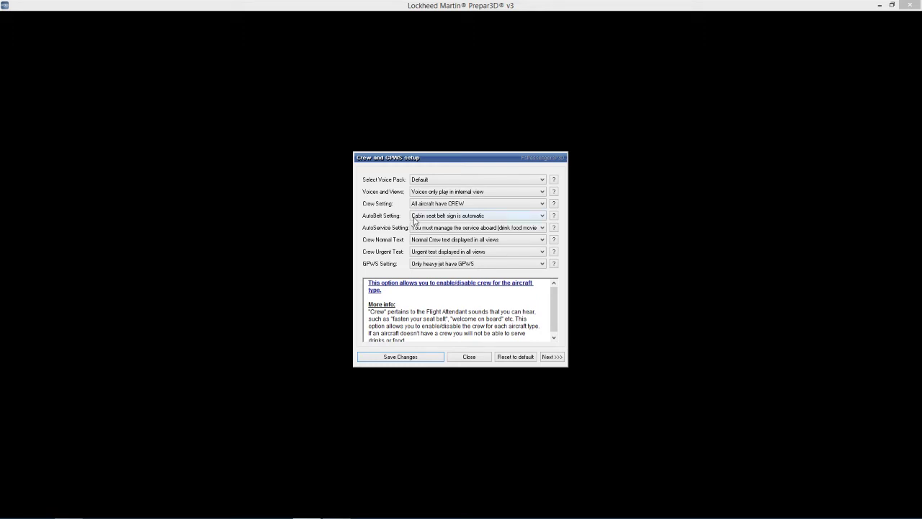
pyautogui.click(415, 219)
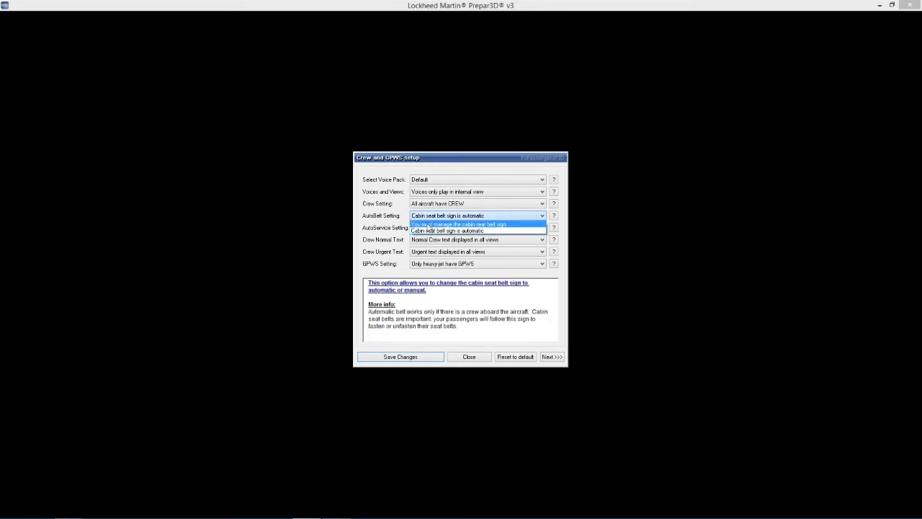
pyautogui.click(433, 227)
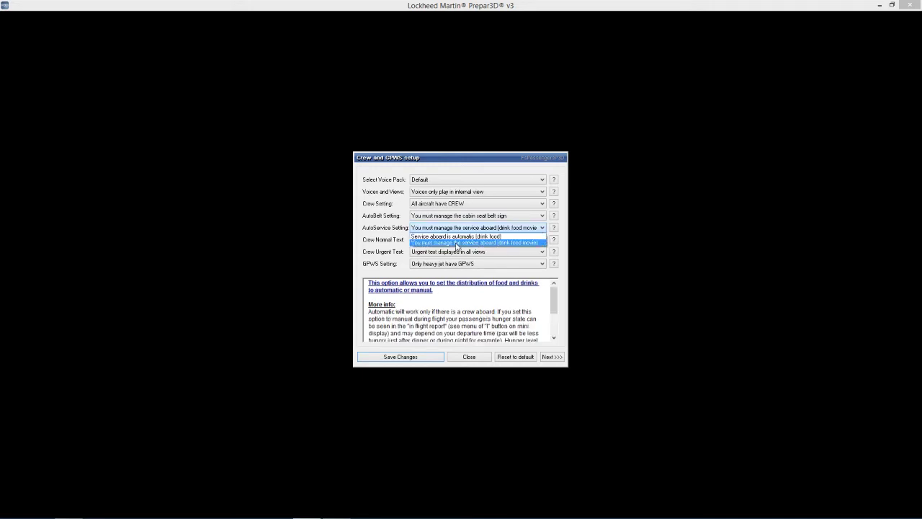
pyautogui.click(457, 242)
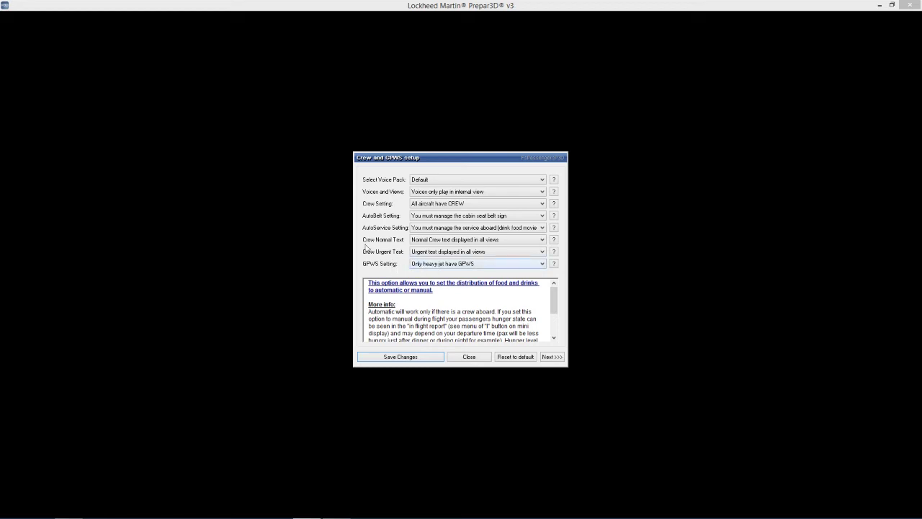
# Save the crew and GPWS changes, and exit the setup after viewing the crew sound options.
pyautogui.click(417, 360)
pyautogui.click(552, 356)
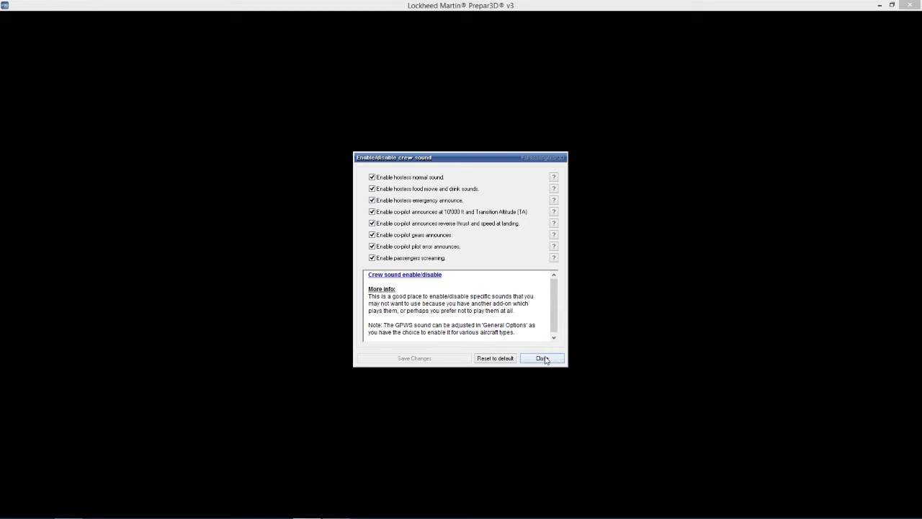
pyautogui.click(542, 358)
# Start creating a new company in the Company and Pilot manager and name it Aus Flight Simmer.
pyautogui.click(243, 17)
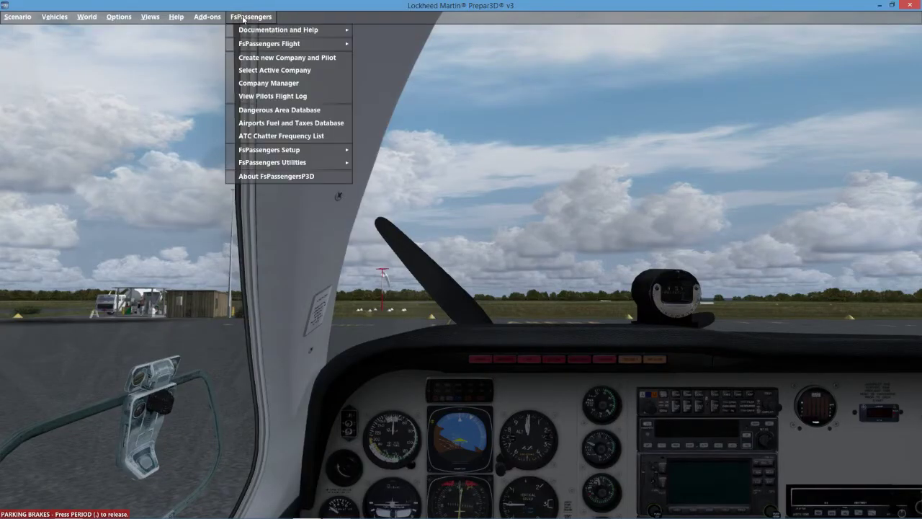
pyautogui.click(263, 59)
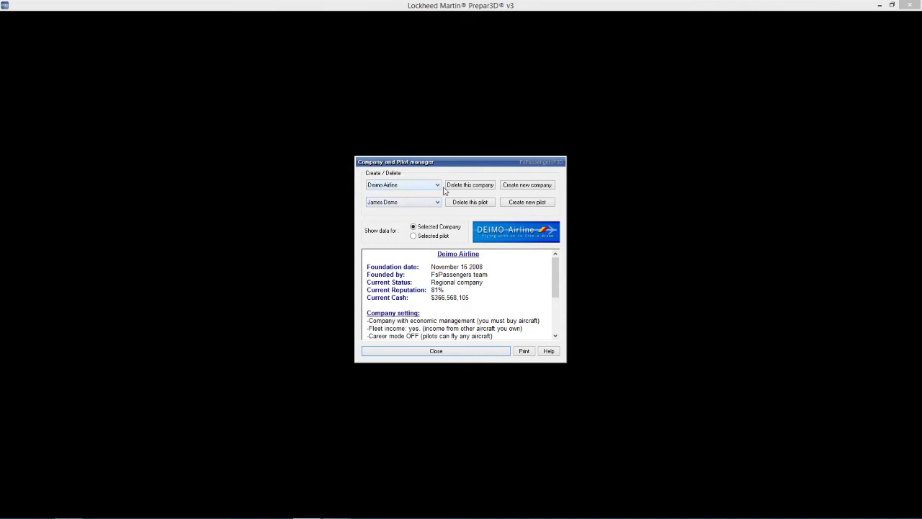
pyautogui.click(515, 190)
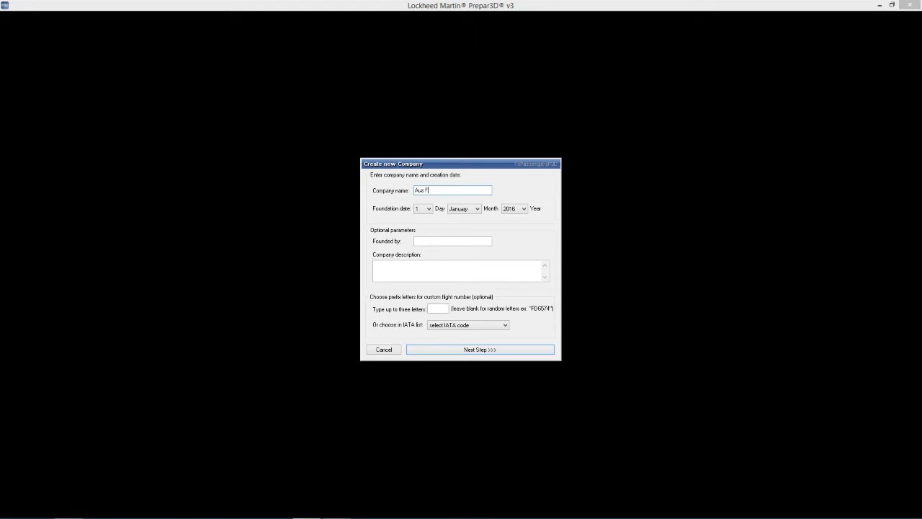
pyautogui.write('Aus Flight Simmer')
# Enter Aus Flight Simmer as the founder of the new company.
pyautogui.click(453, 241)
pyautogui.write('Aus Flight')
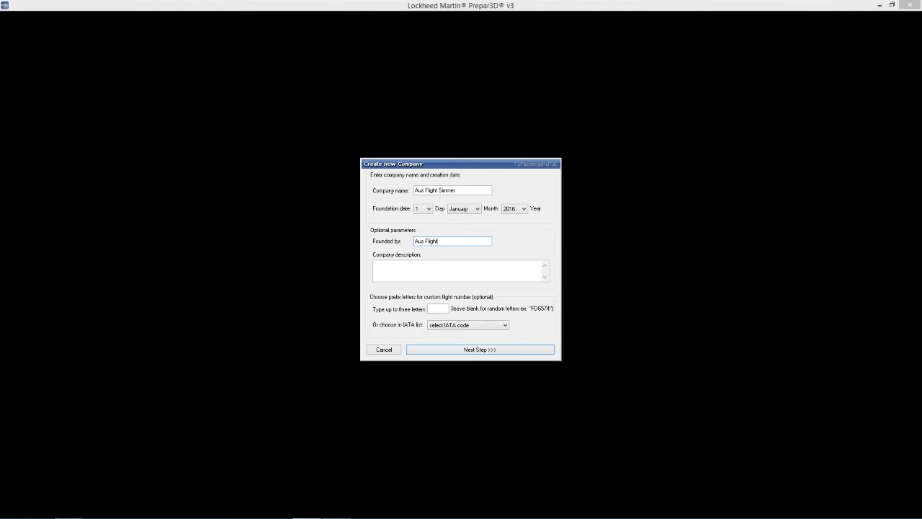
pyautogui.write(' Dimmer')
pyautogui.press('BackSpace')
pyautogui.press('BackSpace')
pyautogui.press('BackSpace')
pyautogui.write('Simmer')
# Set the custom flight number prefix to AFS and proceed to the company setting choice.
pyautogui.click(438, 309)
pyautogui.write('AFS')
pyautogui.click(480, 351)
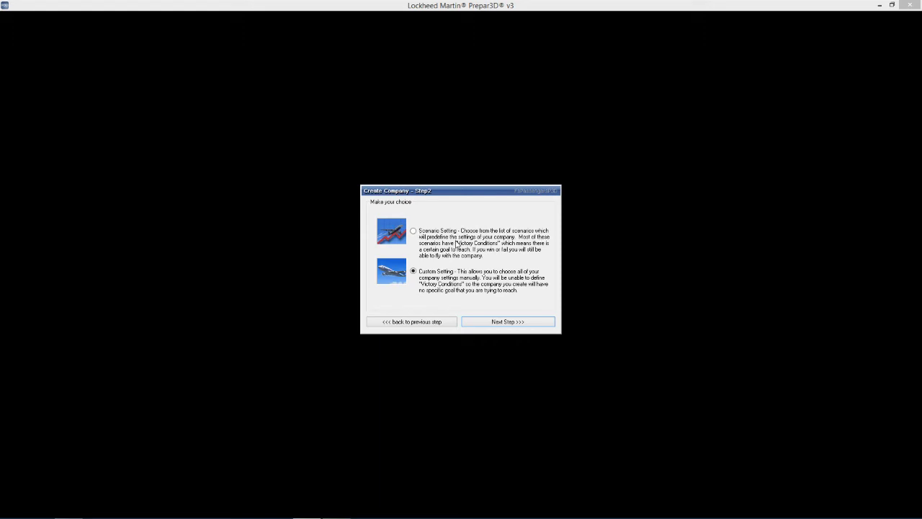
# Examine the Bush flying Career, International Company and No Right For Error scenarios, and return to the setting type choice.
pyautogui.click(413, 231)
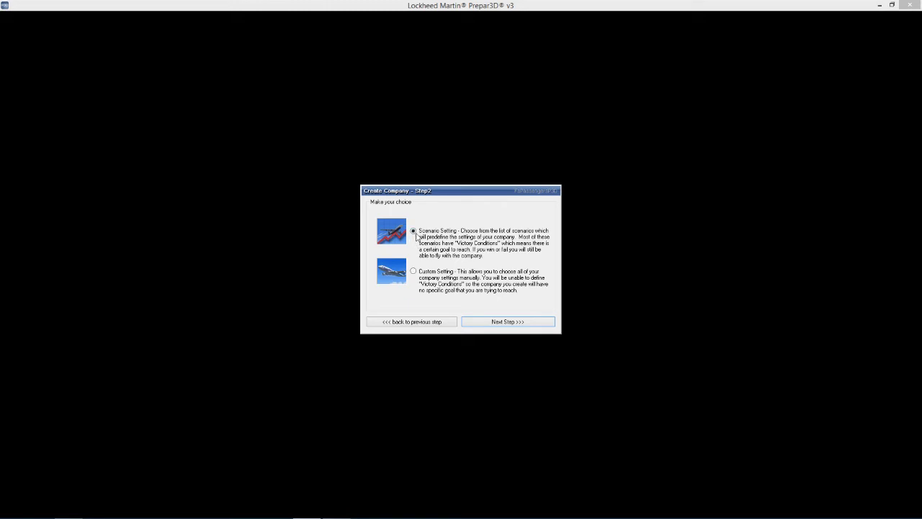
pyautogui.click(481, 321)
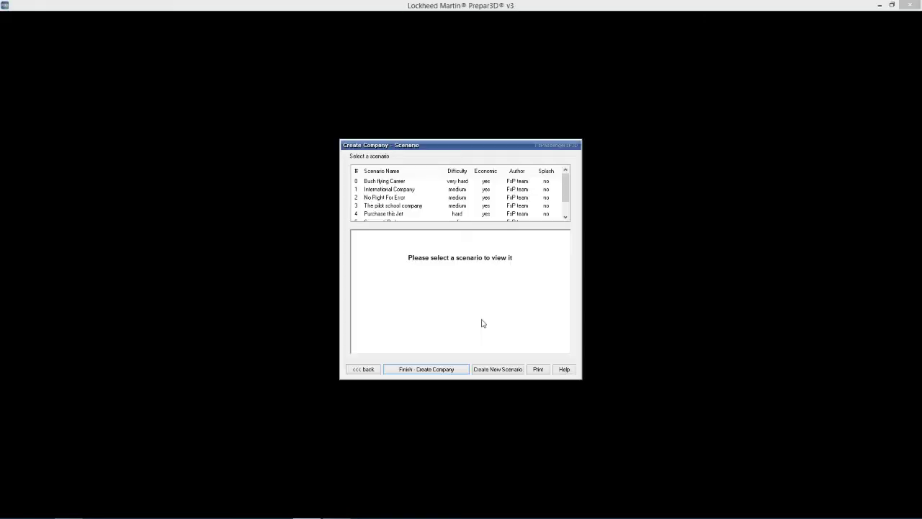
pyautogui.click(385, 185)
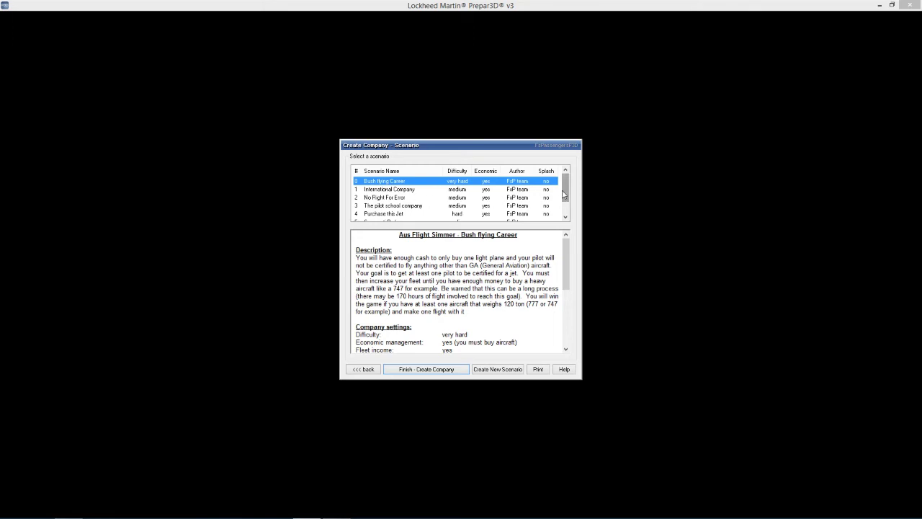
pyautogui.moveTo(563, 193)
pyautogui.mouseDown()
pyautogui.moveTo(568, 208)
pyautogui.moveTo(570, 191)
pyautogui.mouseUp()
pyautogui.click(373, 191)
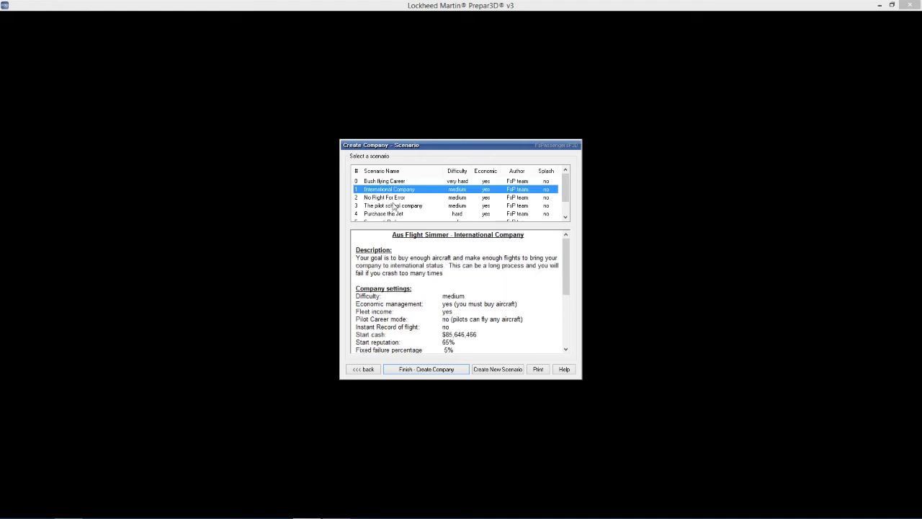
pyautogui.click(402, 199)
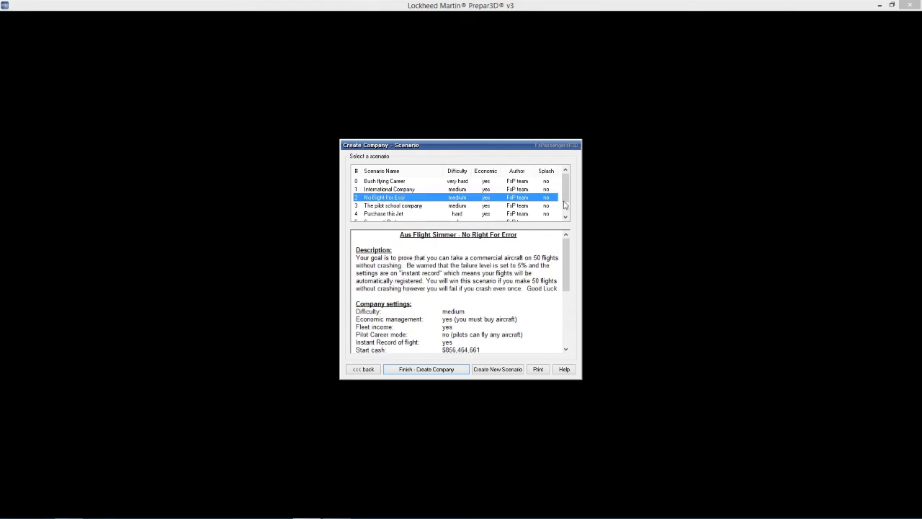
pyautogui.moveTo(567, 198)
pyautogui.mouseDown()
pyautogui.moveTo(569, 218)
pyautogui.moveTo(568, 186)
pyautogui.mouseUp()
pyautogui.click(409, 183)
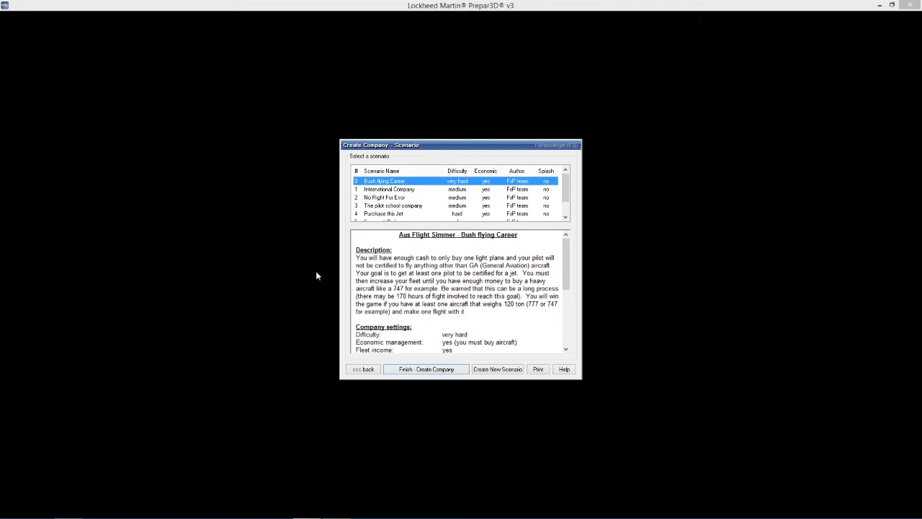
pyautogui.click(356, 374)
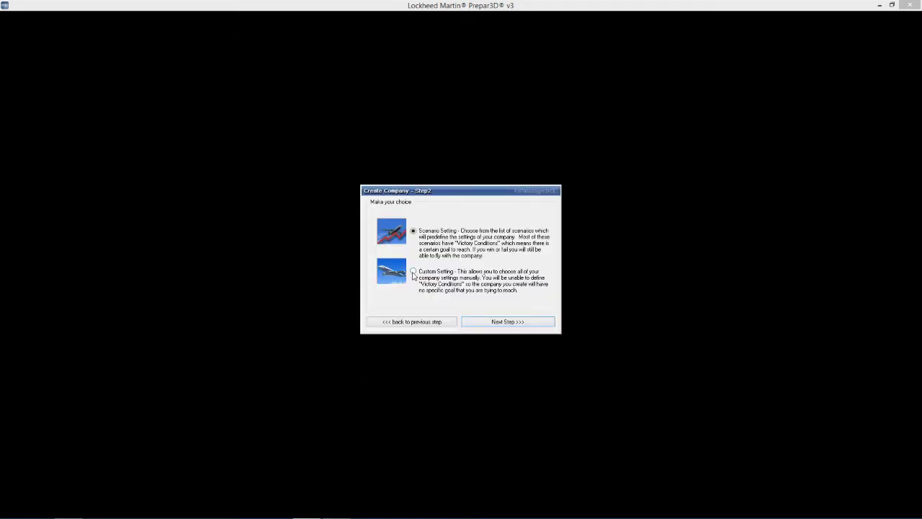
# Choose custom settings for the company and set its starting cash to the $713,720 really hard option.
pyautogui.click(414, 273)
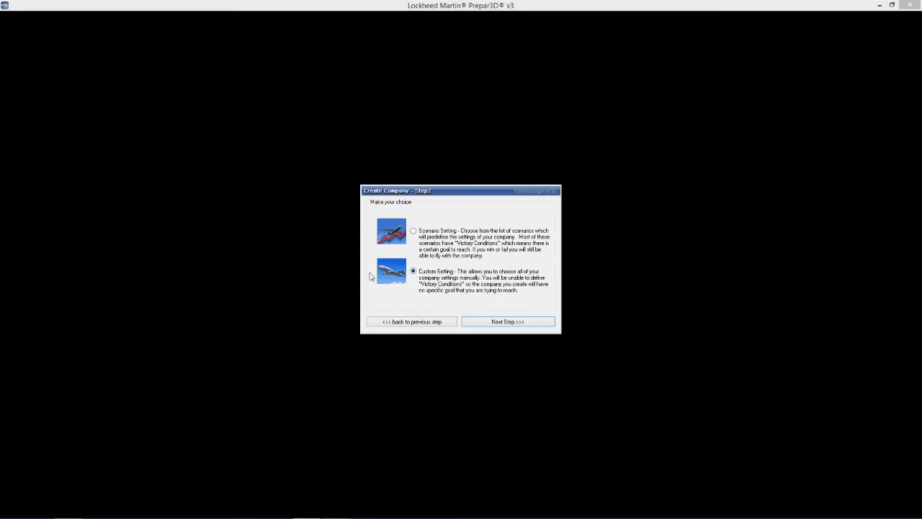
pyautogui.click(508, 322)
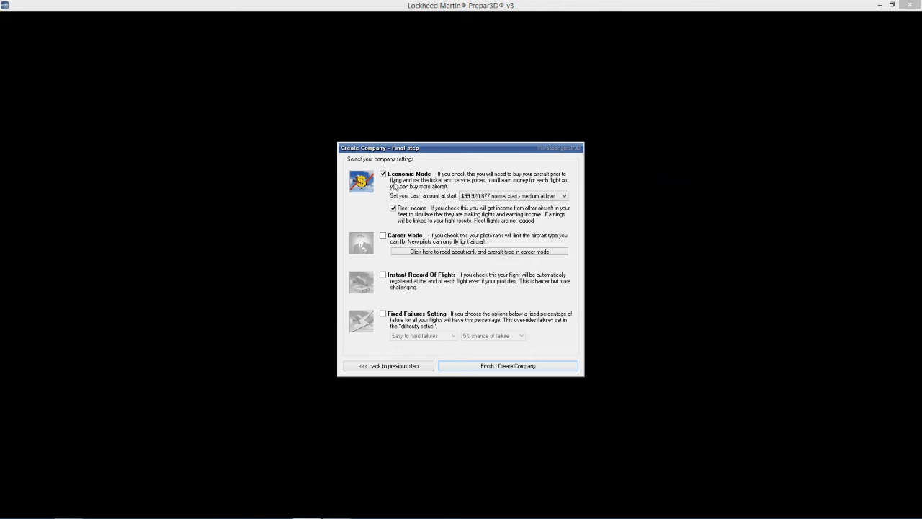
pyautogui.click(519, 197)
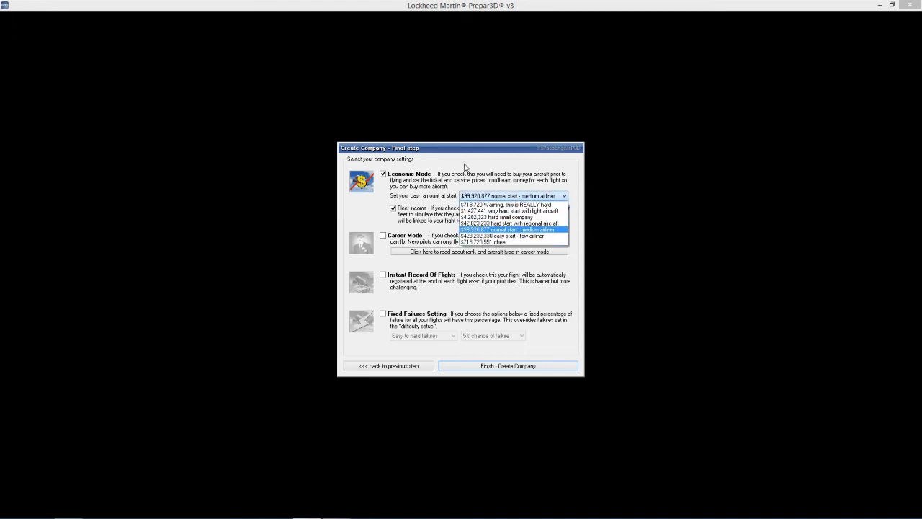
pyautogui.click(460, 173)
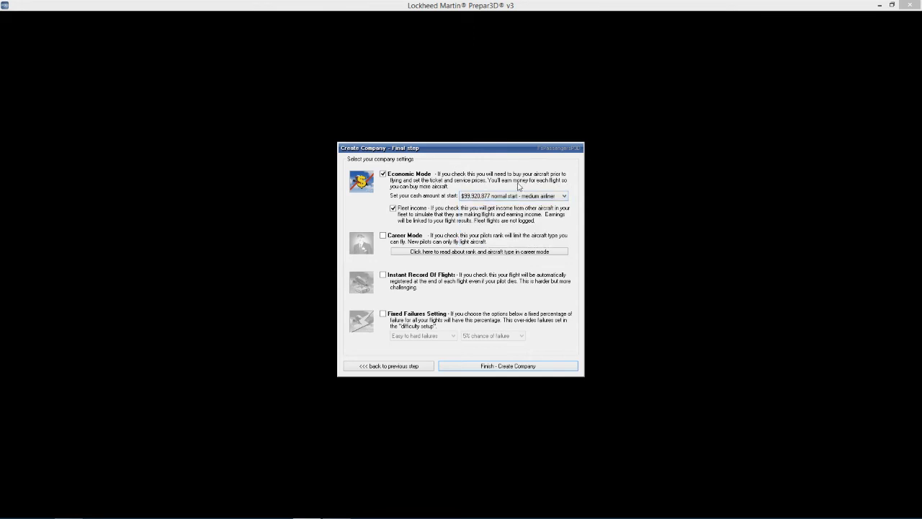
pyautogui.click(548, 197)
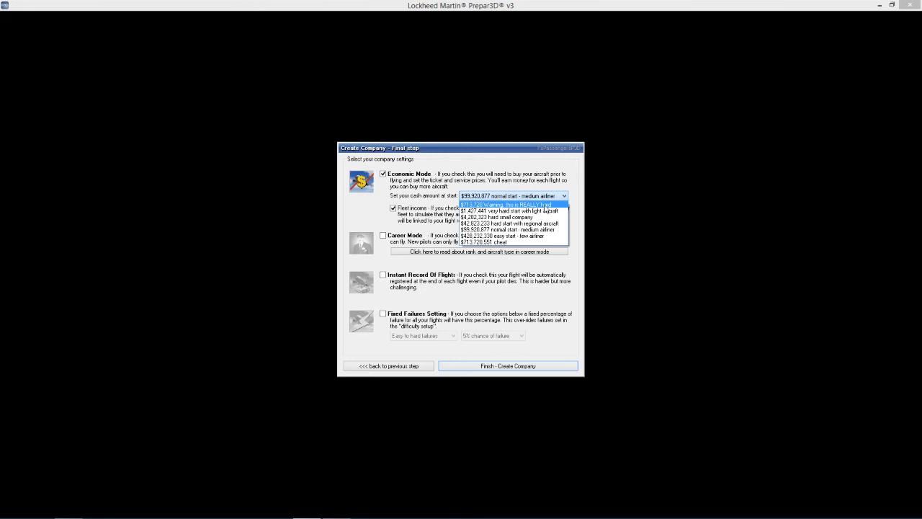
pyautogui.click(545, 207)
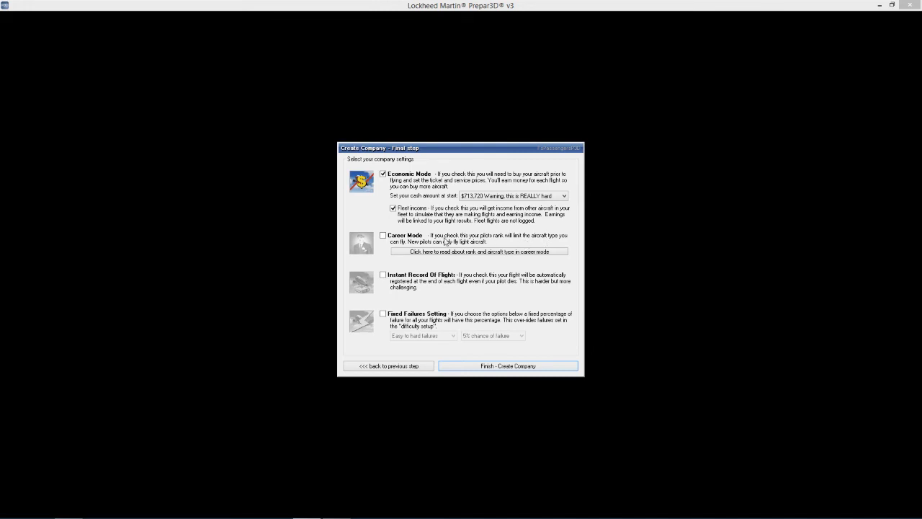
# Enable Career Mode and read through the pilot rank and aircraft certification information.
pyautogui.click(384, 235)
pyautogui.click(496, 252)
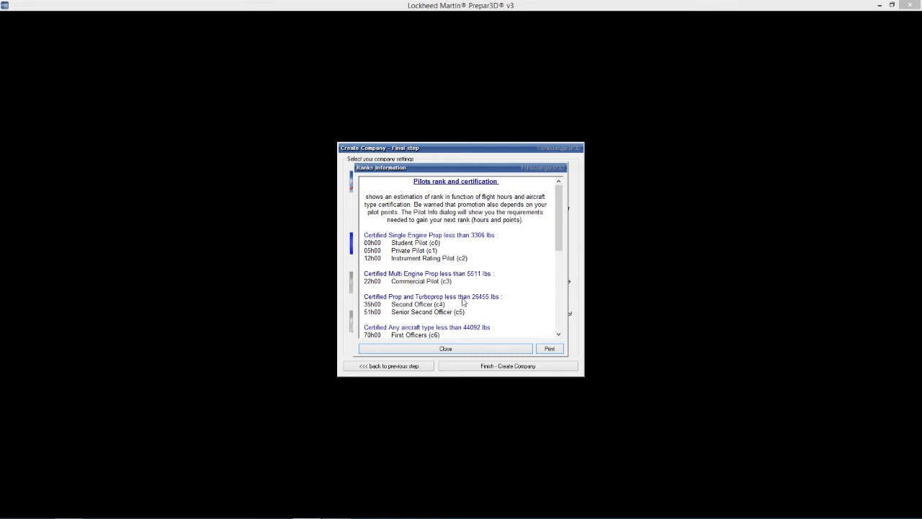
pyautogui.moveTo(560, 215); pyautogui.dragTo(553, 298)
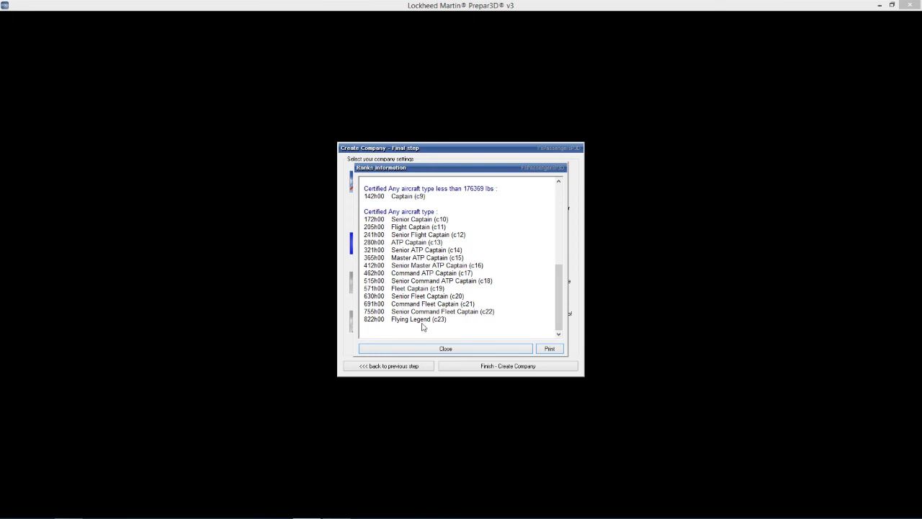
pyautogui.moveTo(560, 291); pyautogui.dragTo(561, 211)
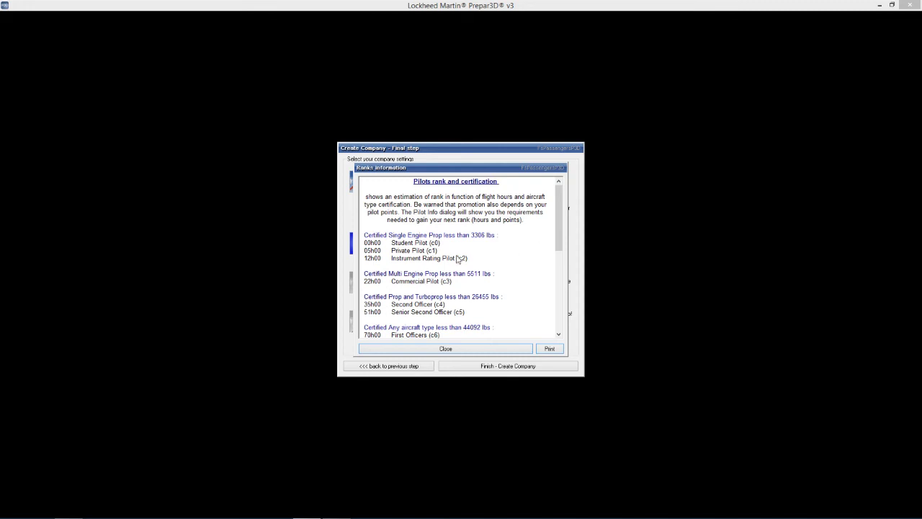
pyautogui.click(421, 349)
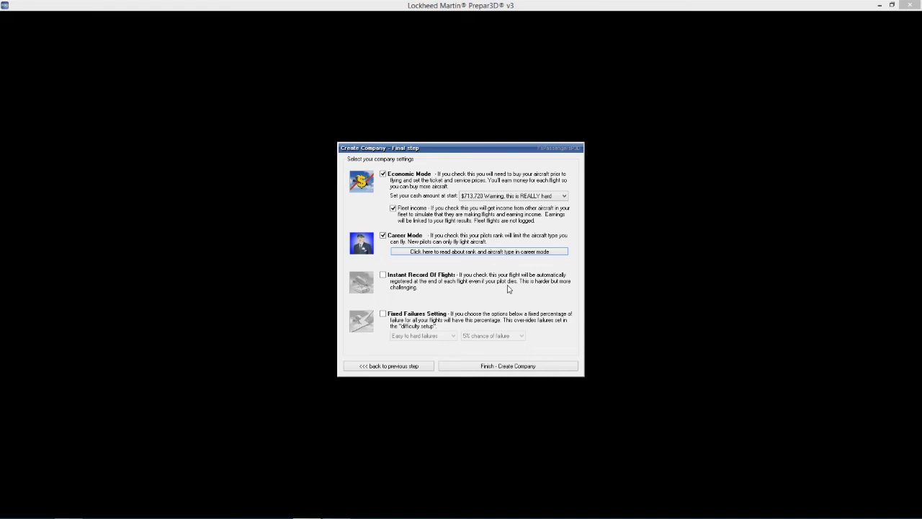
# Enable the Fixed Failures Setting for the company with a 3% chance of failure.
pyautogui.click(383, 314)
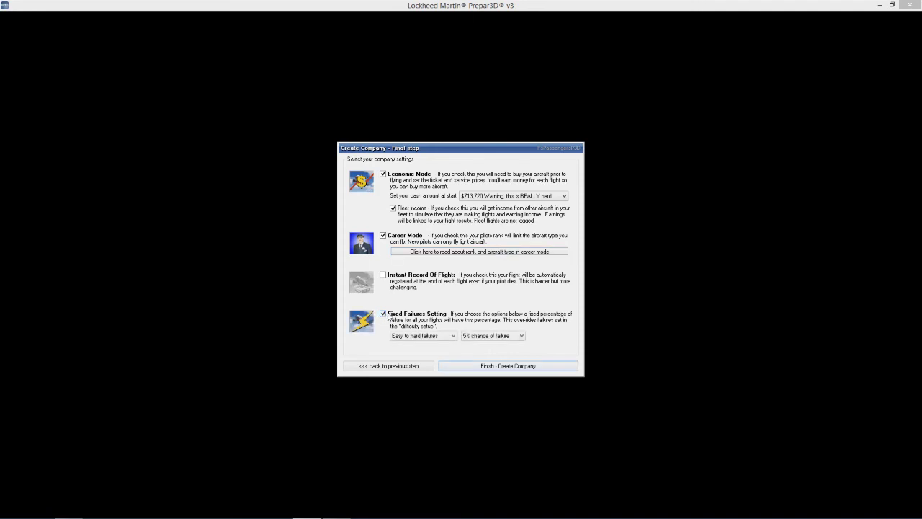
pyautogui.click(463, 337)
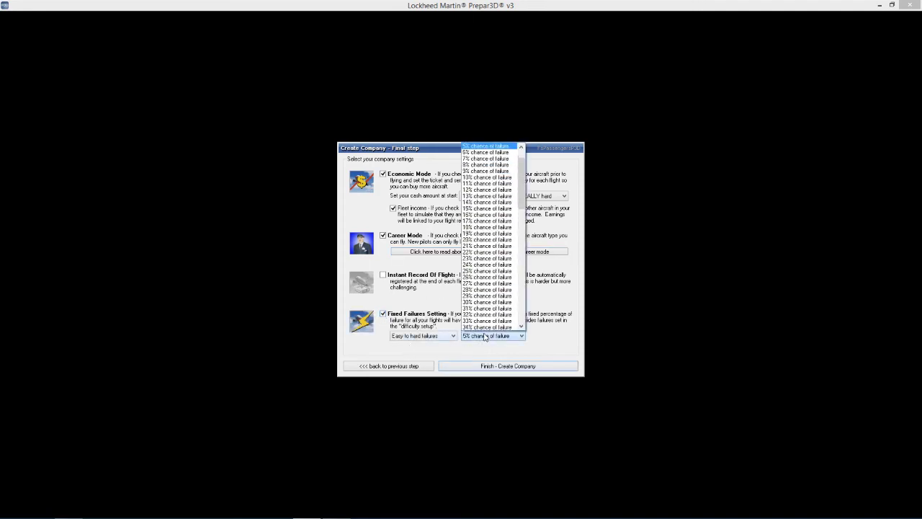
pyautogui.click(524, 147)
pyautogui.click(523, 147)
pyautogui.click(487, 158)
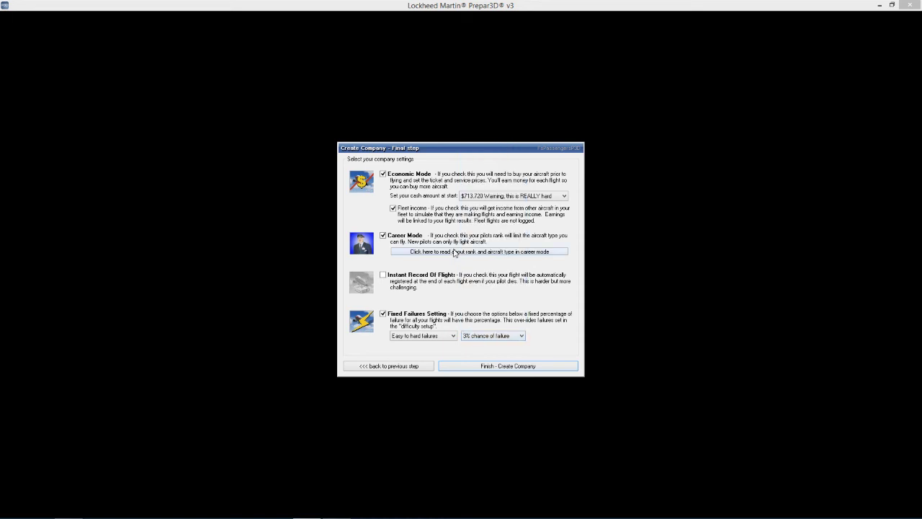
# Finish creating the company and enter the new pilot's name.
pyautogui.click(490, 368)
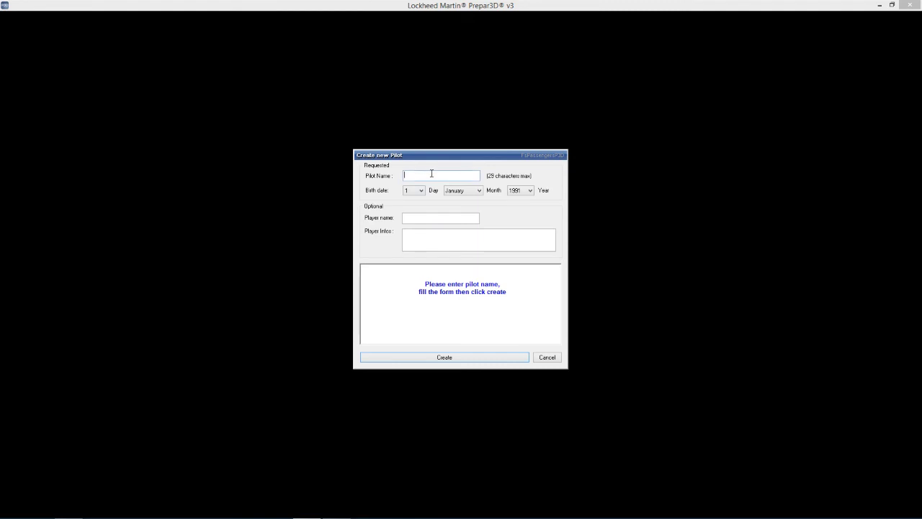
pyautogui.write('Shane')
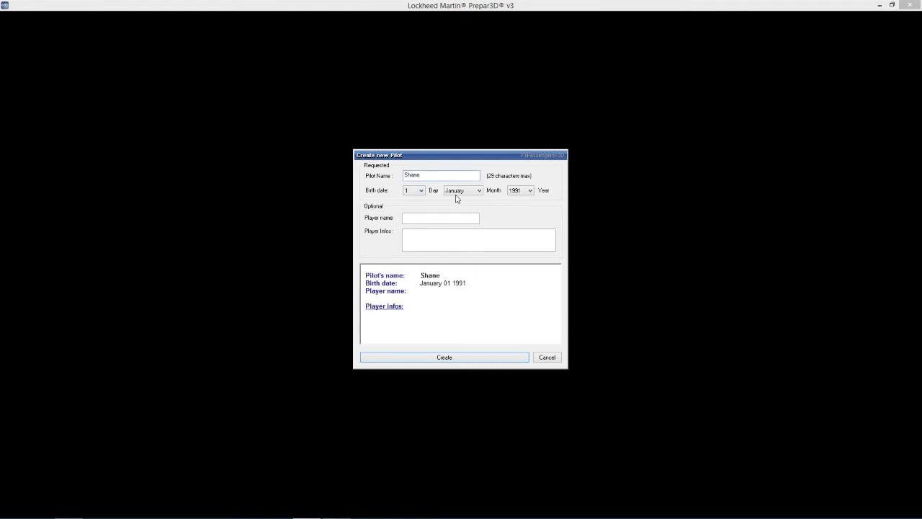
pyautogui.click(419, 191)
pyautogui.click(416, 208)
pyautogui.click(479, 192)
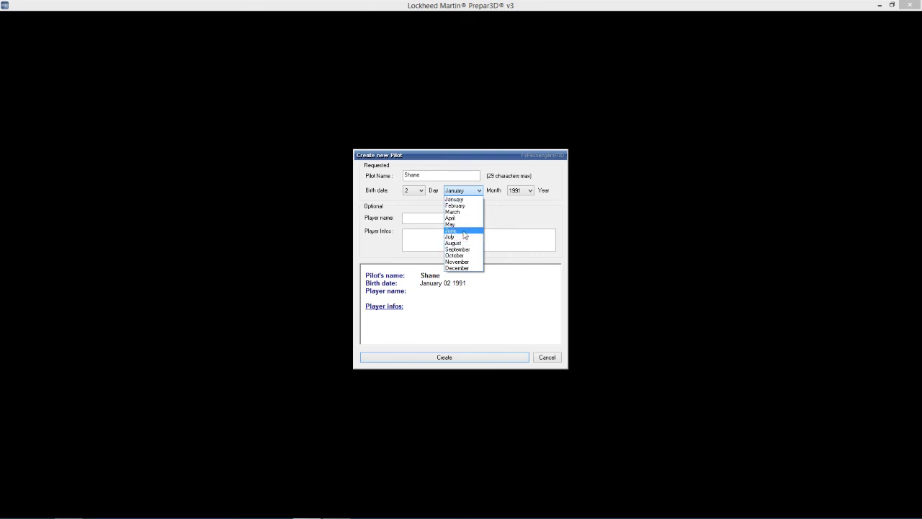
pyautogui.click(479, 207)
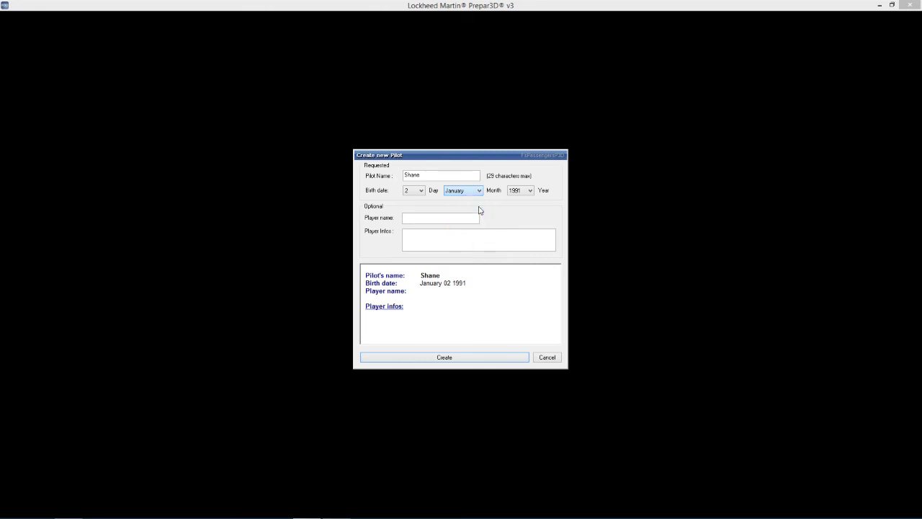
pyautogui.click(414, 193)
pyautogui.scroll(3, 414, 217)
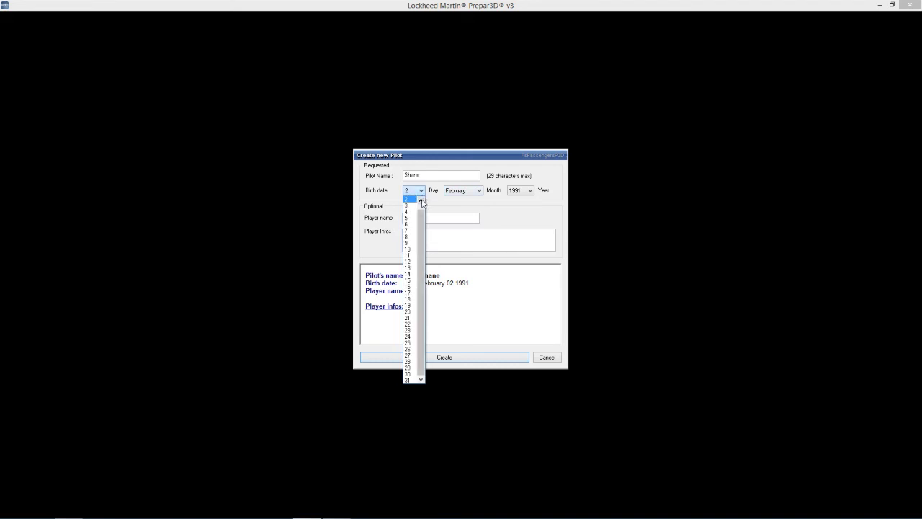
pyautogui.click(409, 199)
pyautogui.click(466, 193)
pyautogui.scroll(2, 470, 205)
pyautogui.click(472, 200)
# Set the pilot's birth year and create the pilot.
pyautogui.click(532, 192)
pyautogui.moveTo(535, 315)
pyautogui.mouseDown()
pyautogui.moveTo(534, 271)
pyautogui.moveTo(539, 323)
pyautogui.moveTo(542, 274)
pyautogui.moveTo(529, 273)
pyautogui.moveTo(526, 322)
pyautogui.mouseUp()
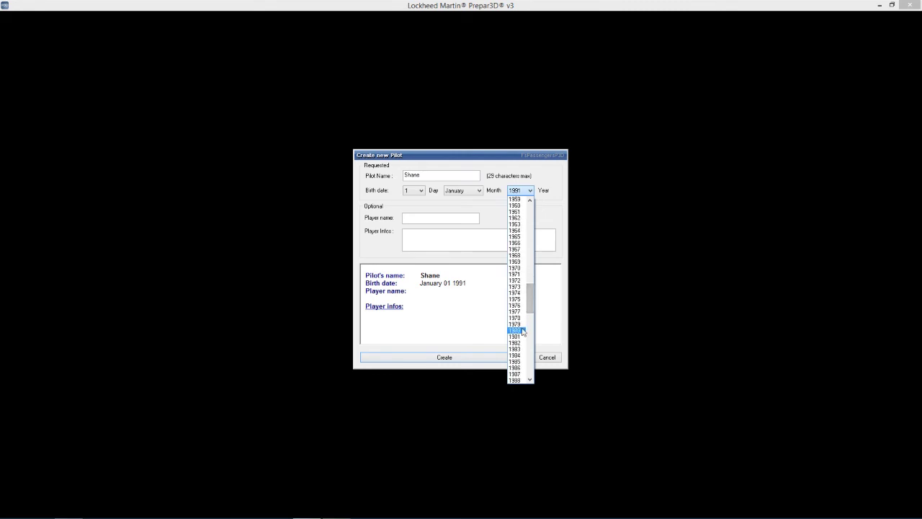
pyautogui.click(518, 330)
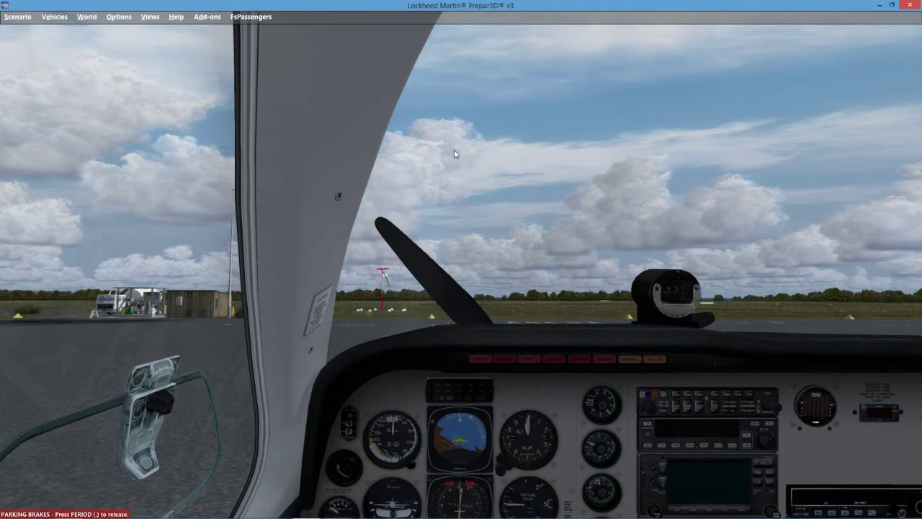
# Open the Company Manager and examine the company's aircraft maintenance and pilot listings.
pyautogui.click(260, 17)
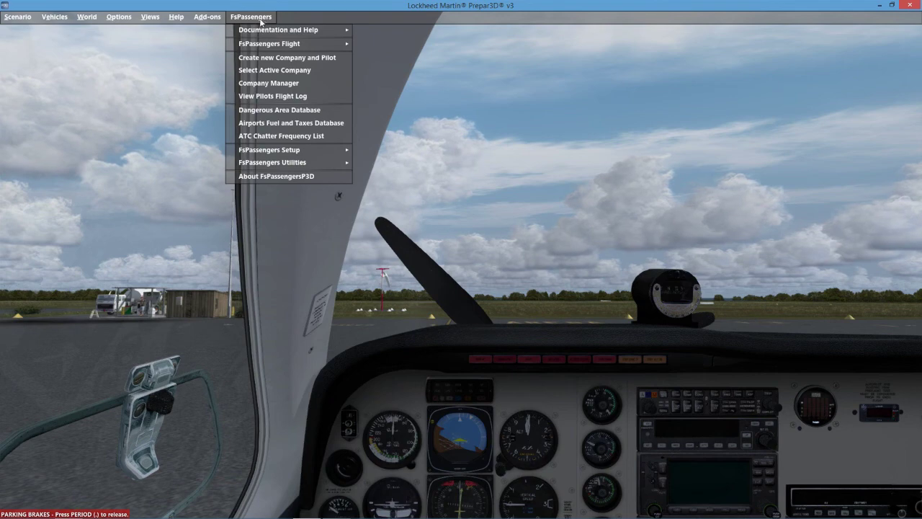
pyautogui.click(268, 85)
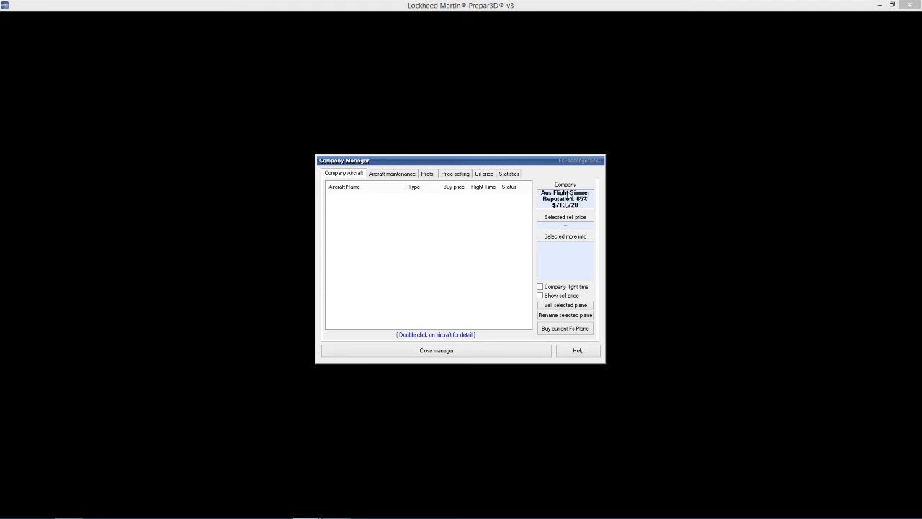
pyautogui.click(409, 174)
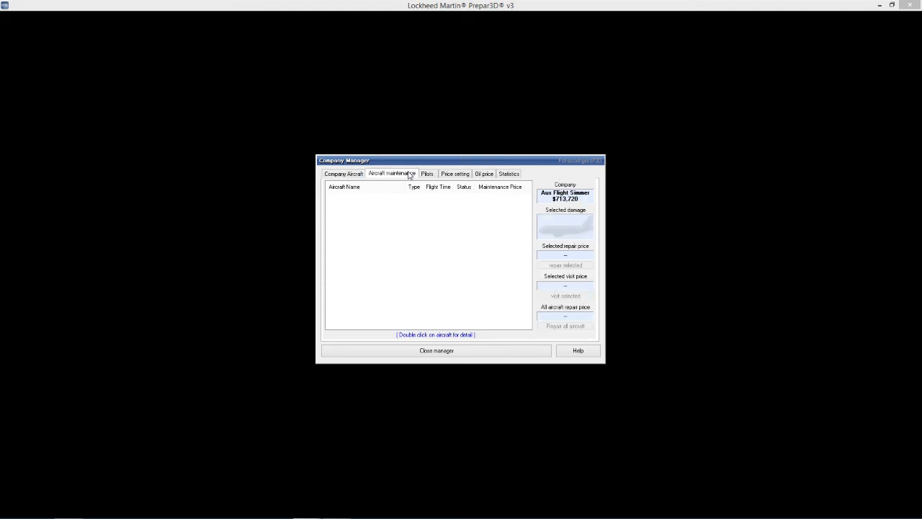
pyautogui.click(433, 175)
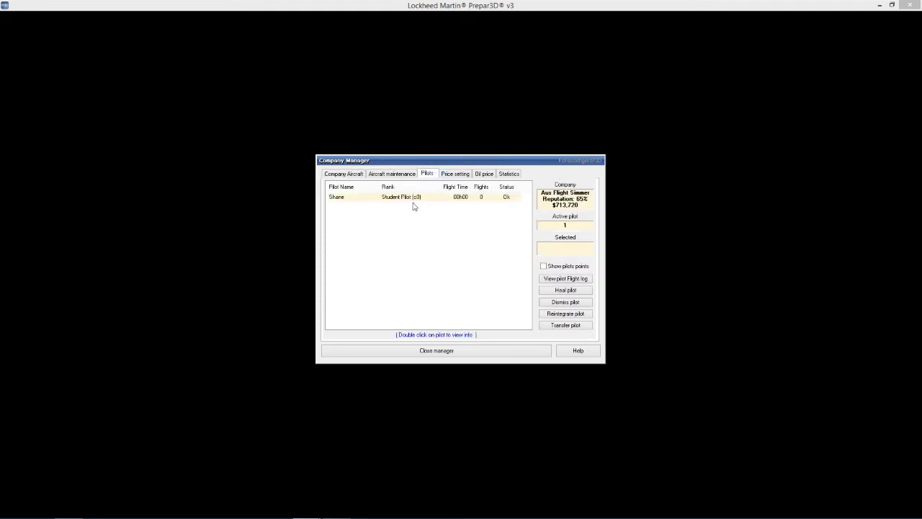
# Apply the Normal company preset to the company's price settings.
pyautogui.click(453, 175)
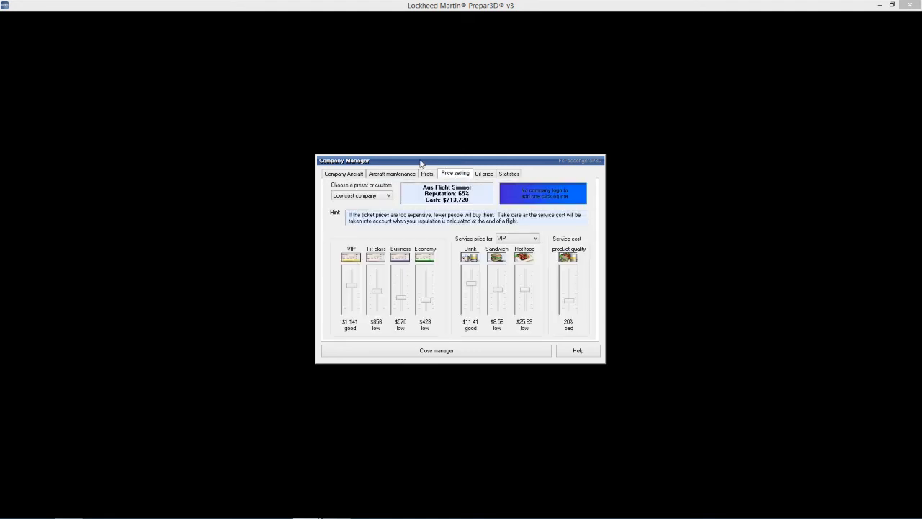
pyautogui.click(388, 196)
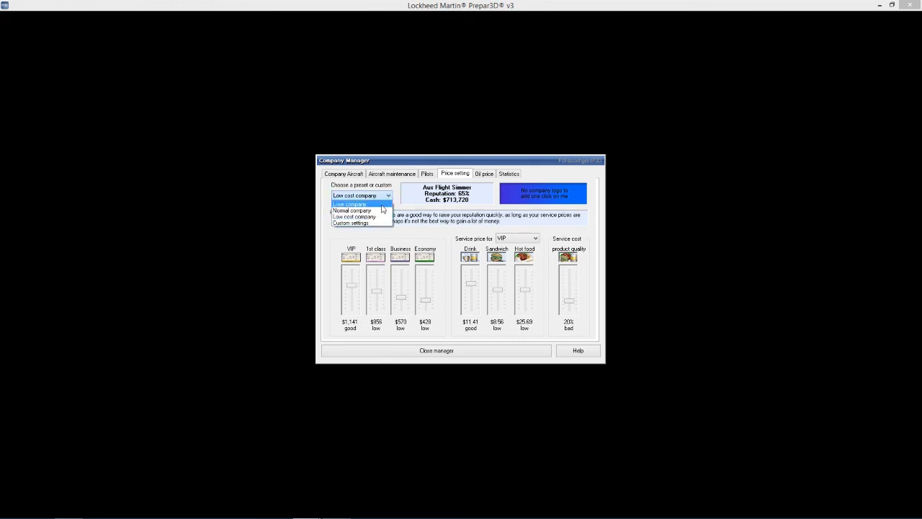
pyautogui.click(381, 210)
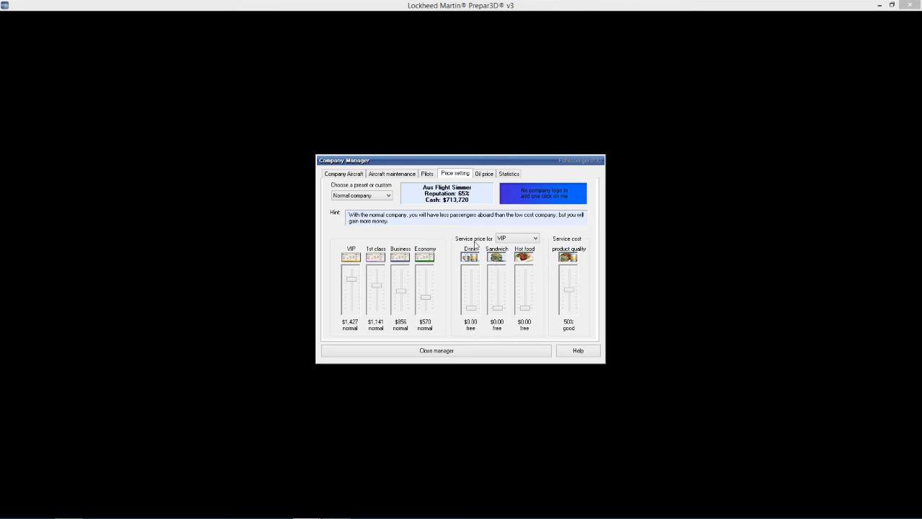
# Set VIP service prices to $12.56 for drinks, $10.99 for sandwiches and $37.25 for hot food, with product quality at 100%.
pyautogui.click(535, 240)
pyautogui.click(477, 236)
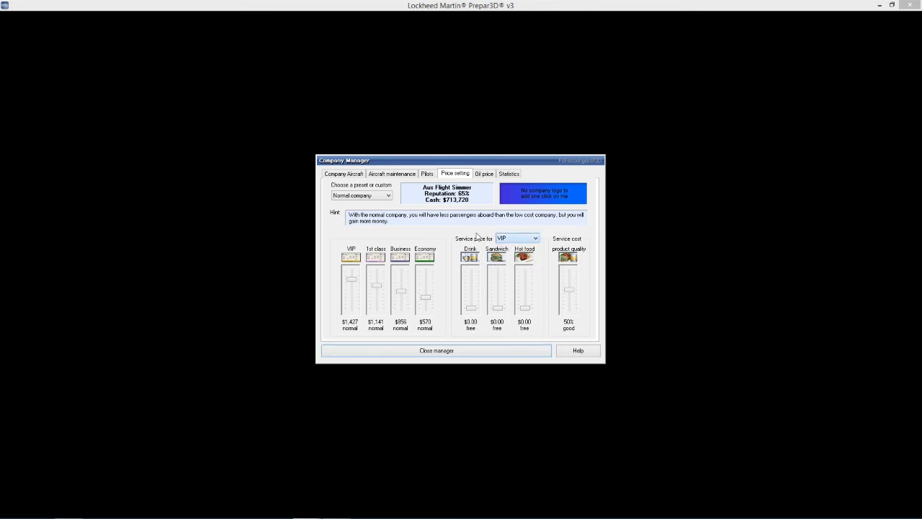
pyautogui.click(472, 285)
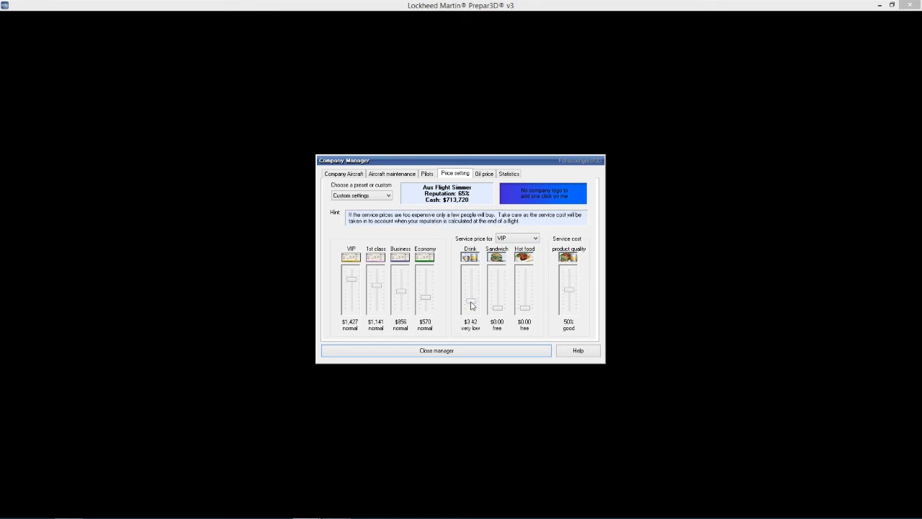
pyautogui.moveTo(472, 304); pyautogui.dragTo(473, 295)
pyautogui.moveTo(473, 295); pyautogui.dragTo(525, 287)
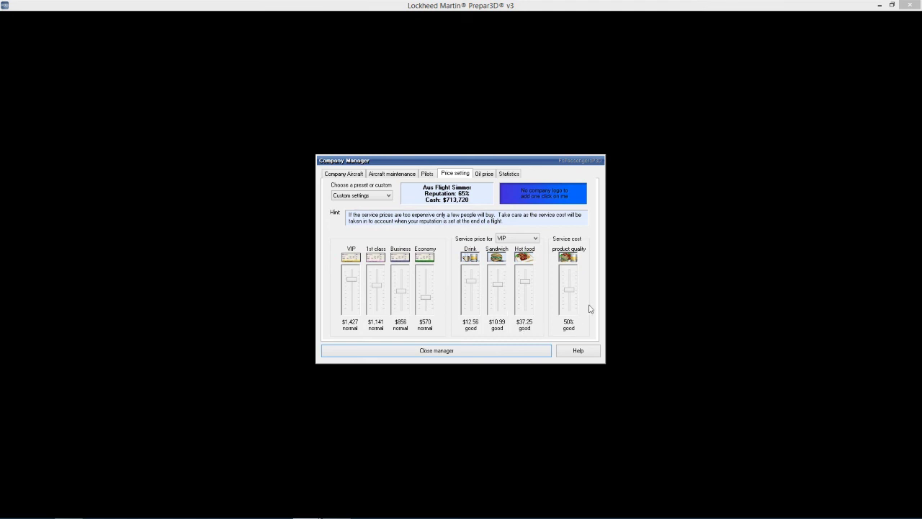
pyautogui.moveTo(575, 295); pyautogui.dragTo(573, 269)
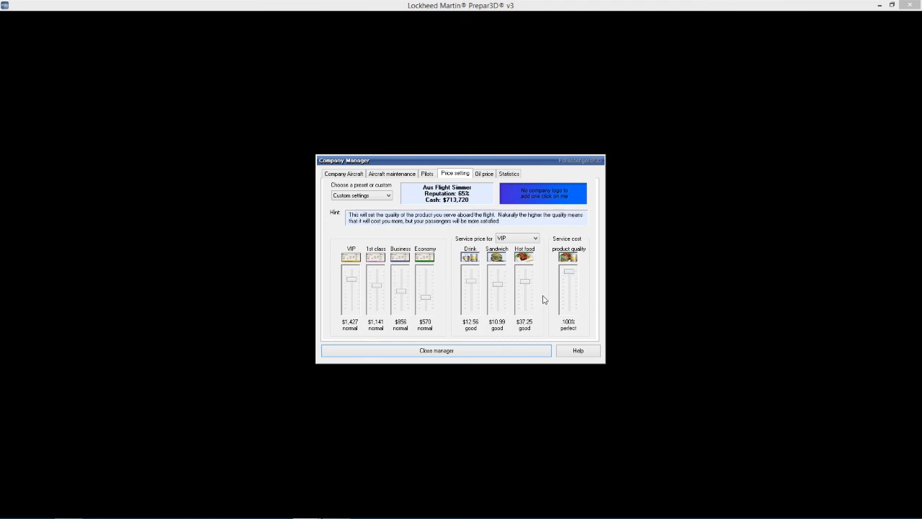
# Review the oil price chart and the general company statistics.
pyautogui.click(485, 176)
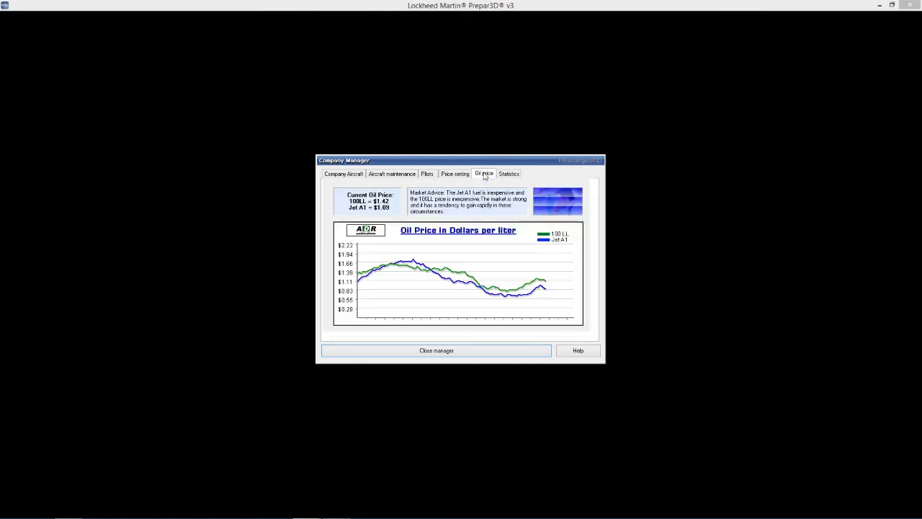
pyautogui.click(504, 177)
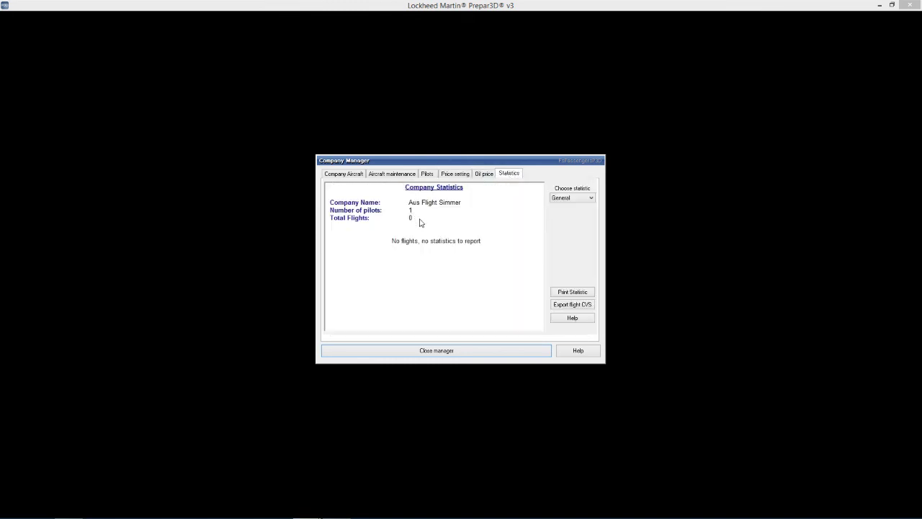
# Buy the $340,084 Carenado A36 Bonanza Stripes with 2496 hours for the company fleet.
pyautogui.click(345, 176)
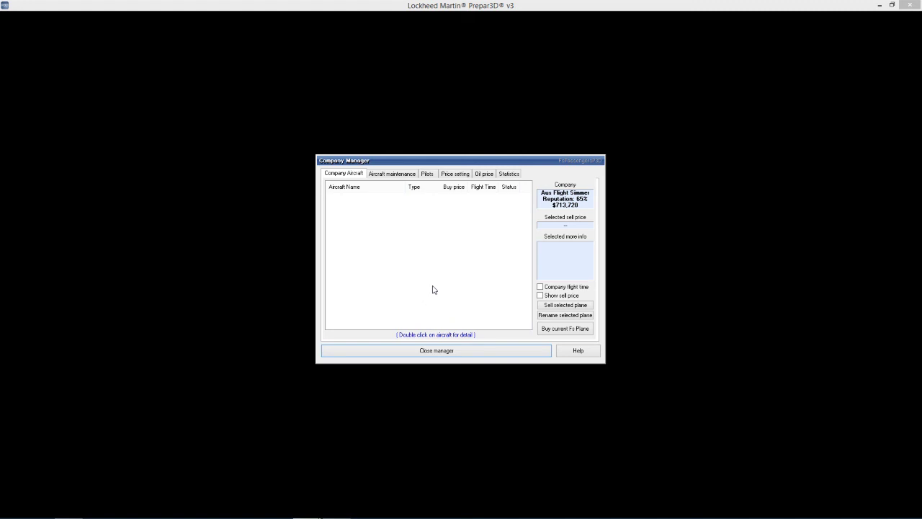
pyautogui.click(554, 330)
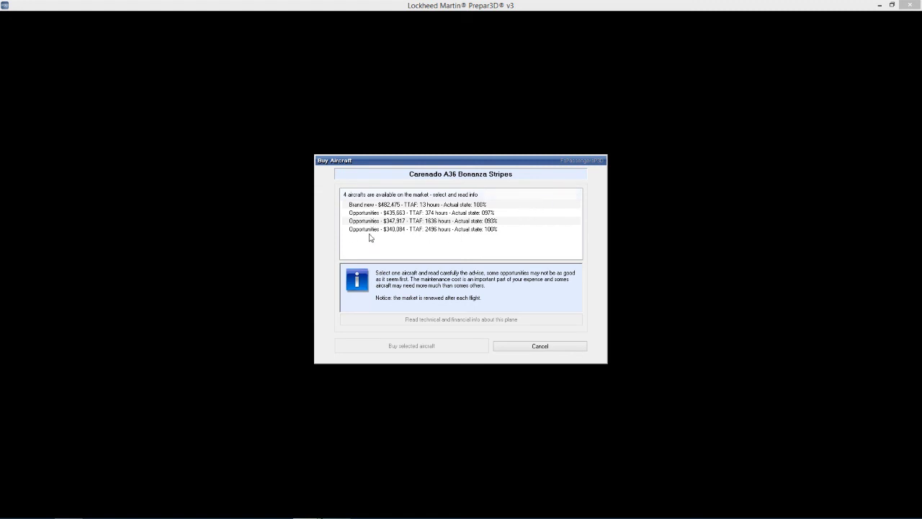
pyautogui.click(347, 231)
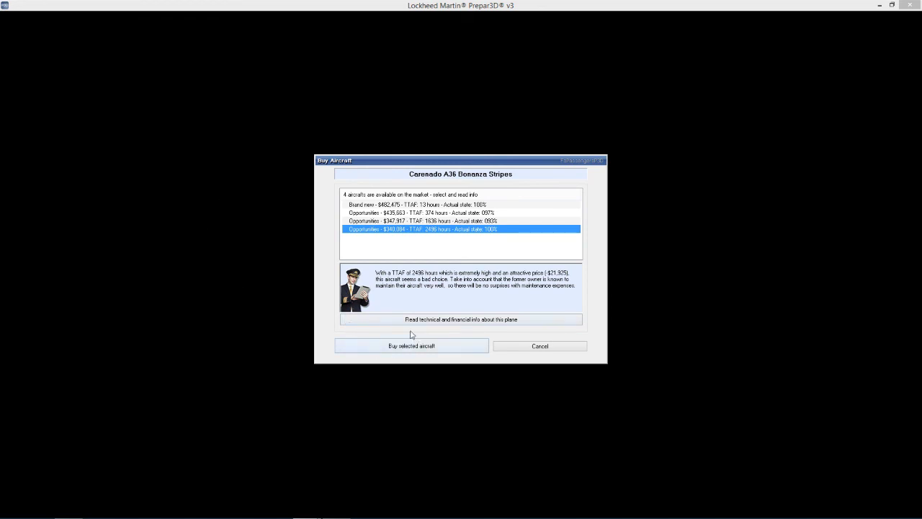
pyautogui.click(445, 348)
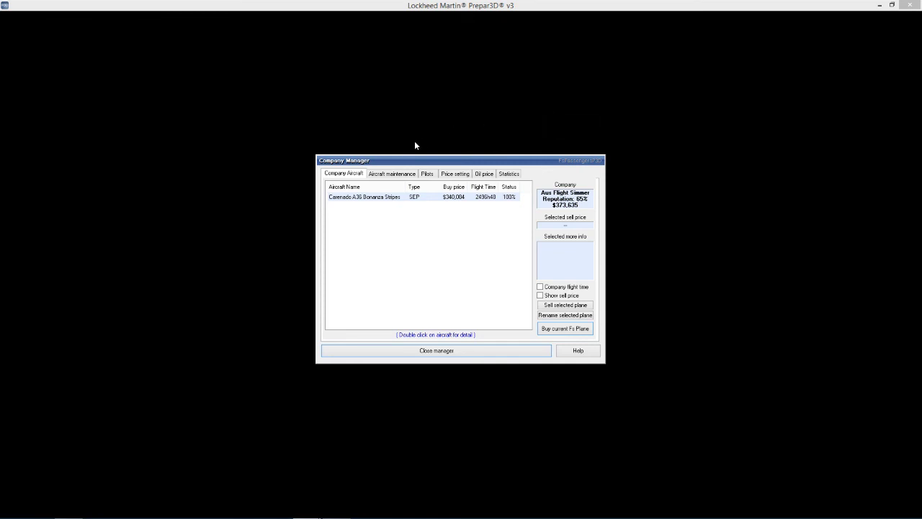
# Recheck the maintenance, pilot and price settings, and close the Company Manager.
pyautogui.click(390, 175)
pyautogui.click(431, 175)
pyautogui.click(452, 175)
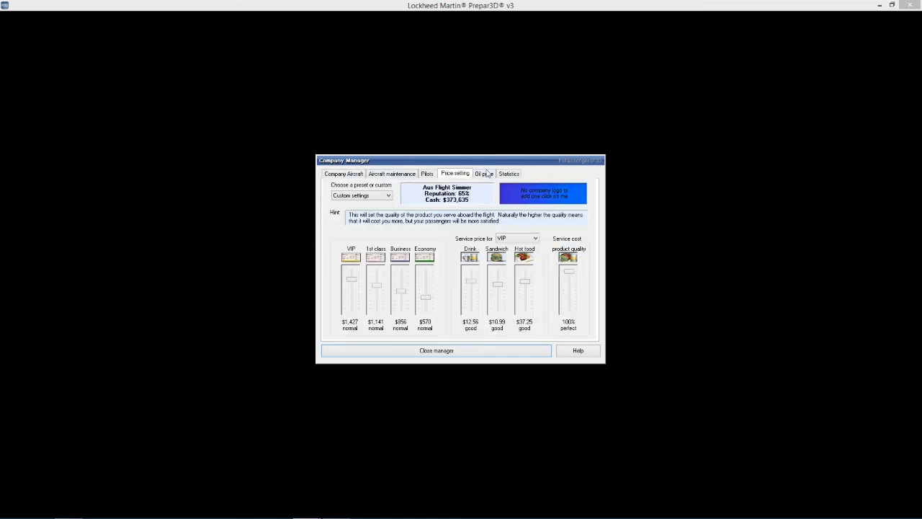
pyautogui.click(470, 352)
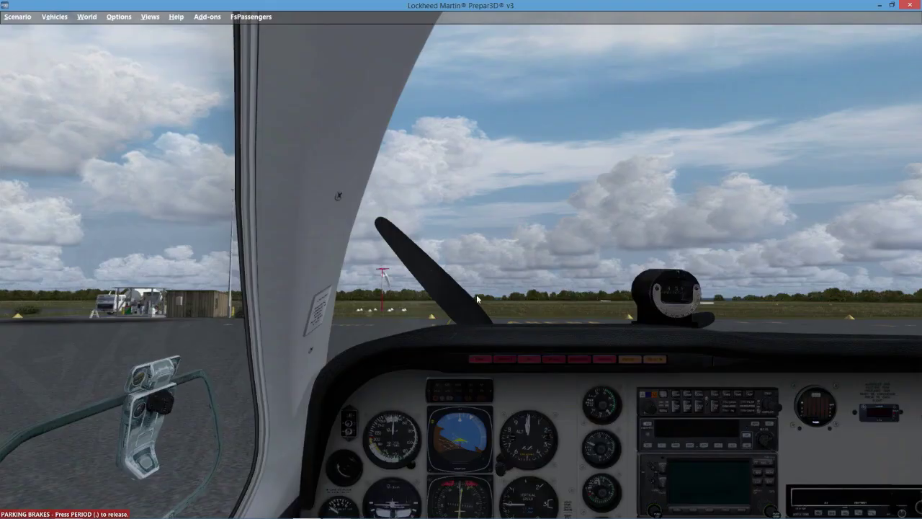
# Examine the Bonanza from the outside and tower views, return to the virtual cockpit and look around the cabin.
pyautogui.press('s')
pyautogui.press('s')
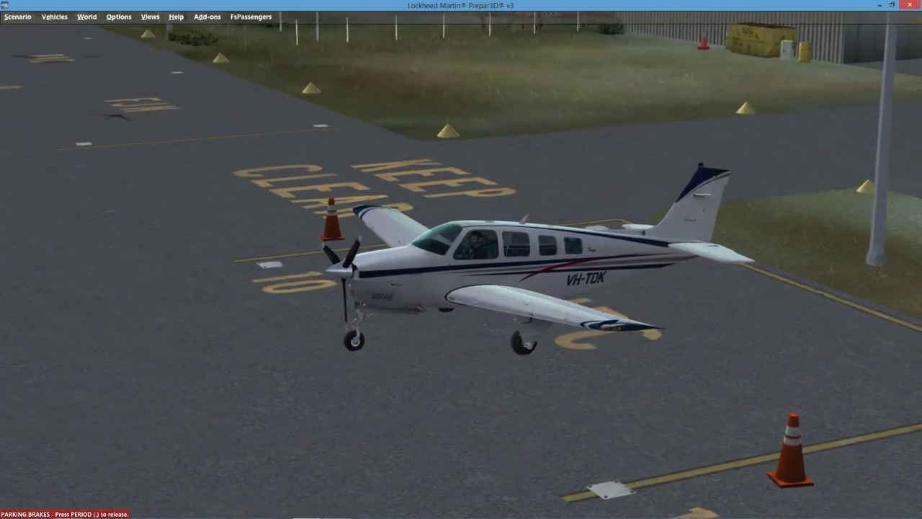
pyautogui.press('s')
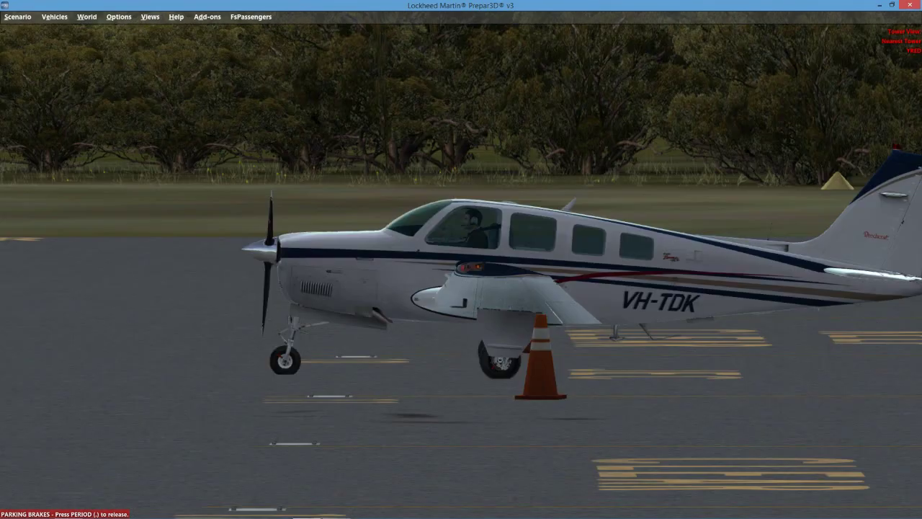
pyautogui.press('s')
pyautogui.press('s')
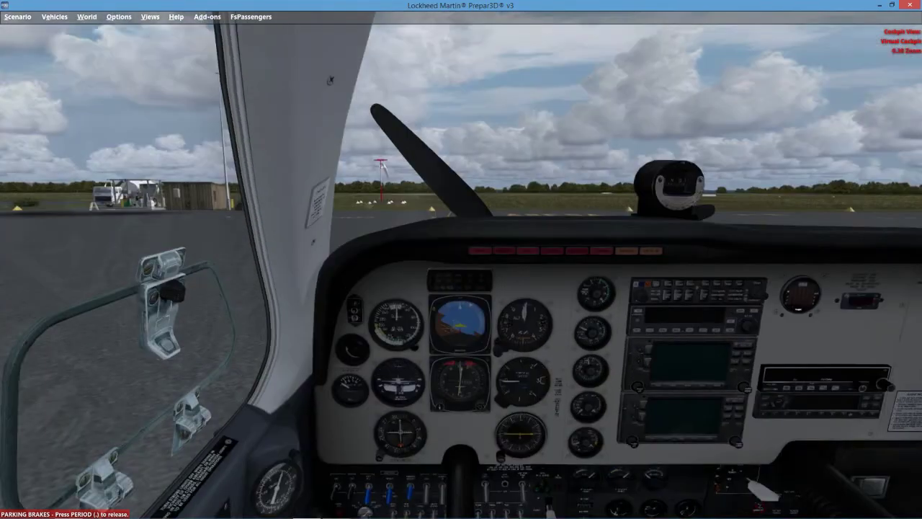
pyautogui.press('a')
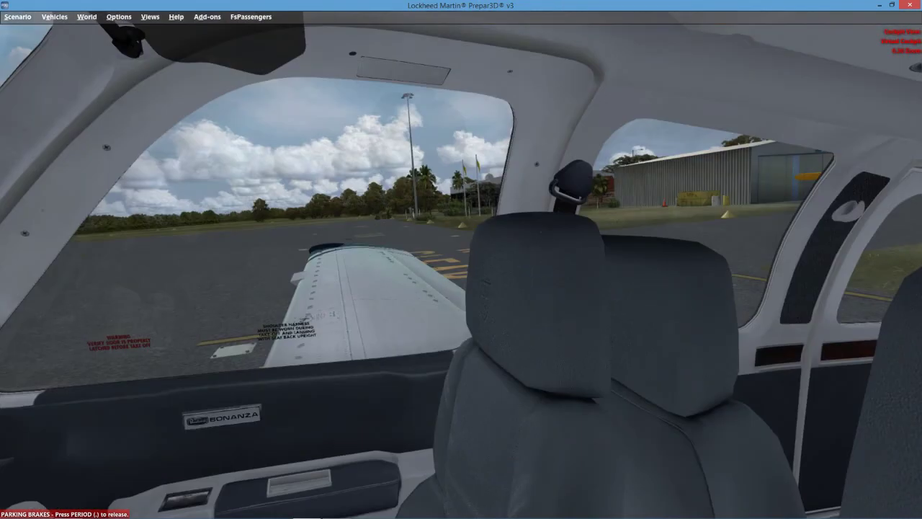